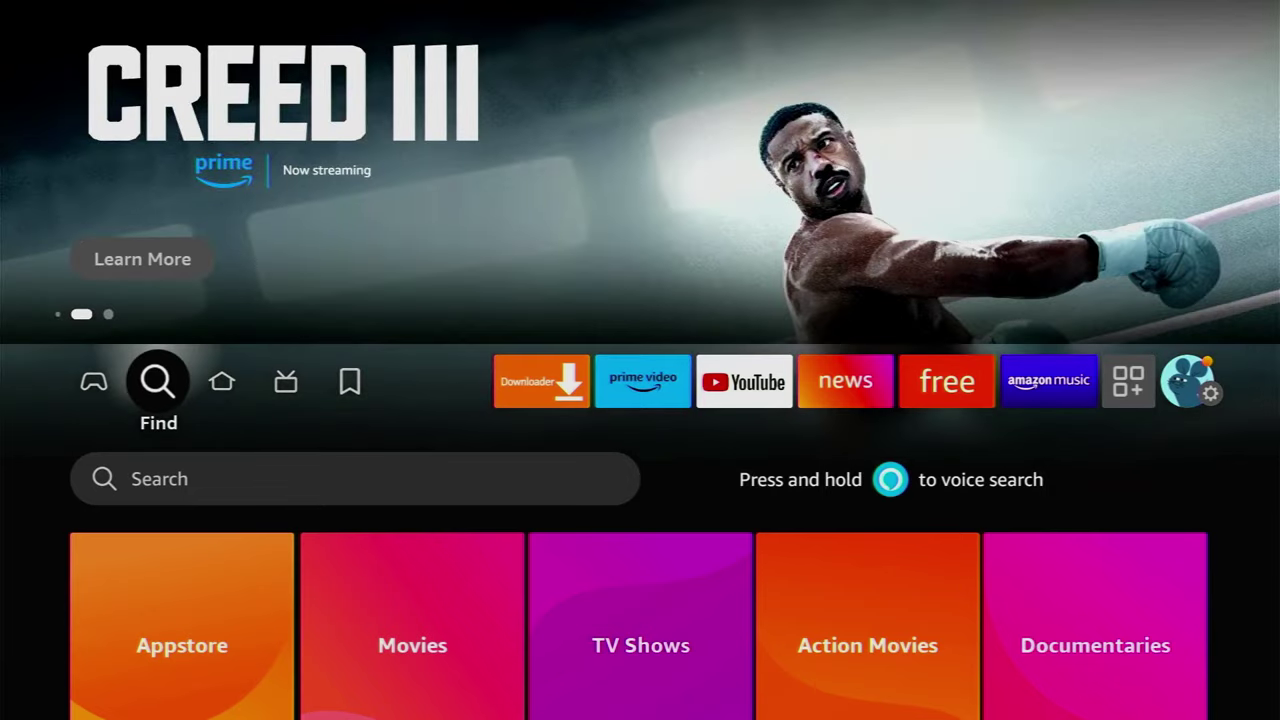
# - Move down from the Find tab to the search bar
pyautogui.press('Down')
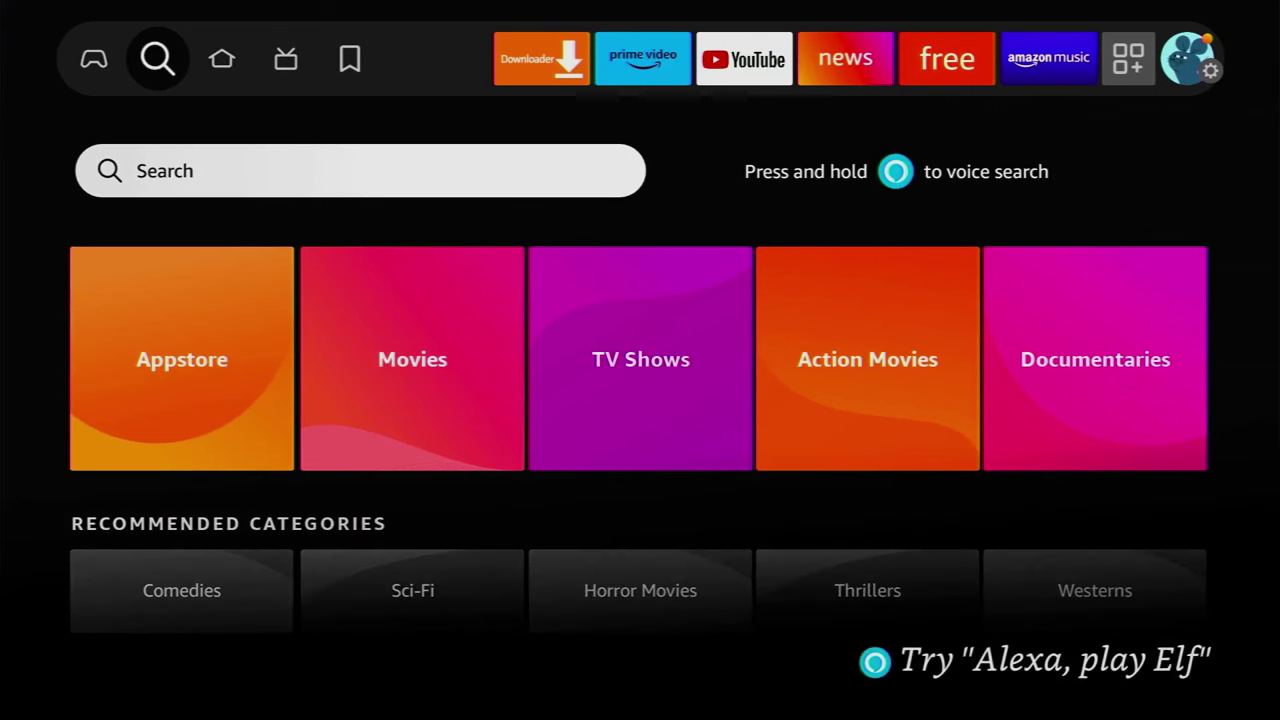
# - Enter 'Do' on the on-screen keyboard and pick the Downloader suggestion
pyautogui.press('Return')
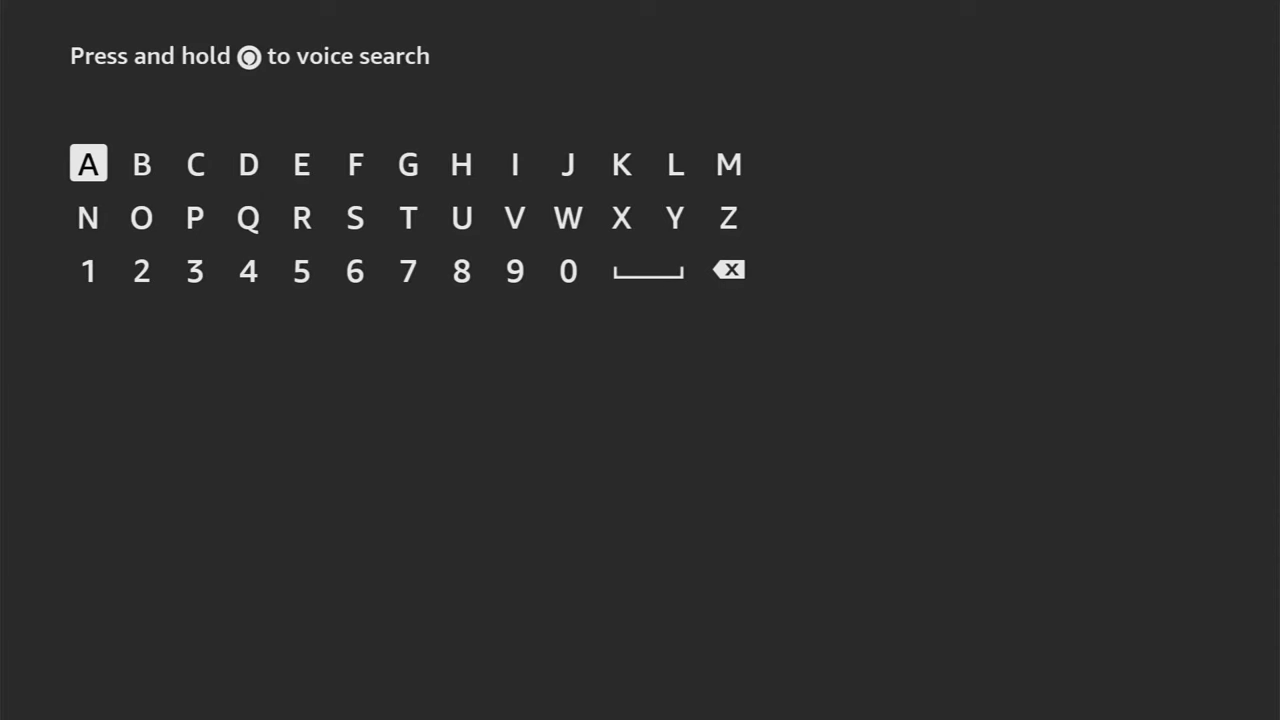
pyautogui.press('Right')
pyautogui.press('Right')
pyautogui.press('Right')
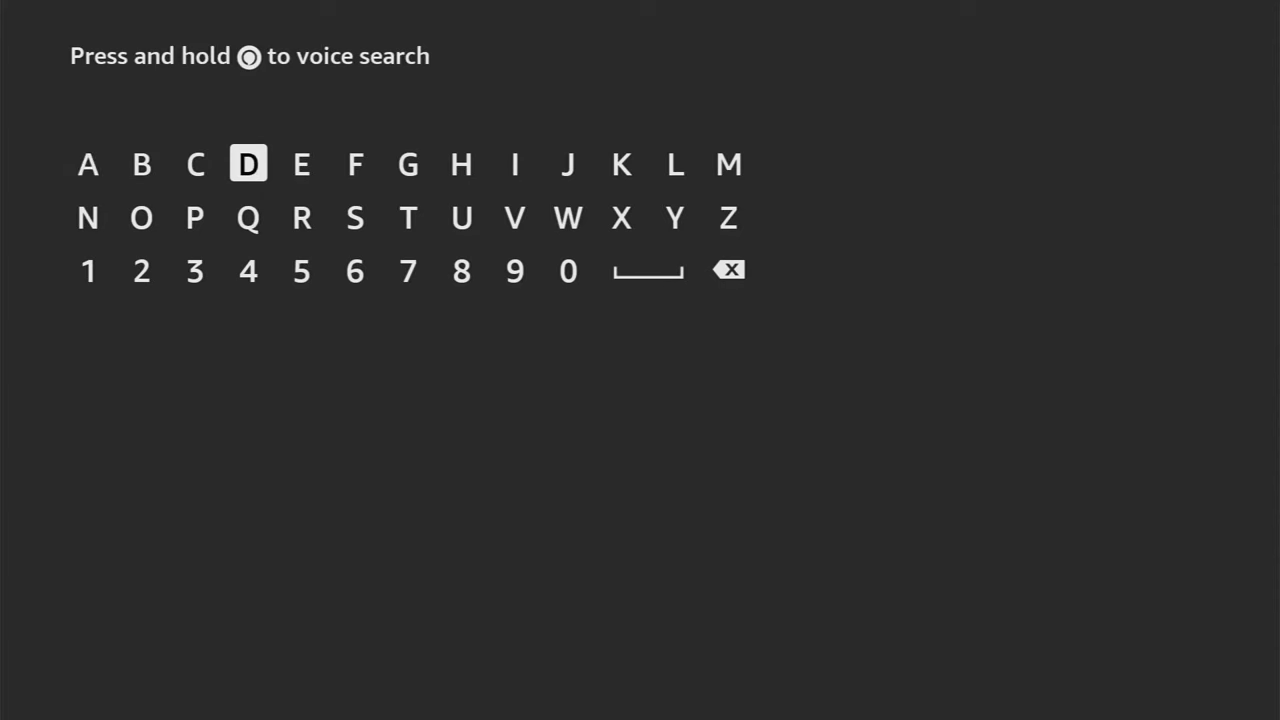
pyautogui.press('Return')
pyautogui.press('Down')
pyautogui.press('Left')
pyautogui.press('Left')
pyautogui.press('Return')
pyautogui.press('Right')
pyautogui.press('Right')
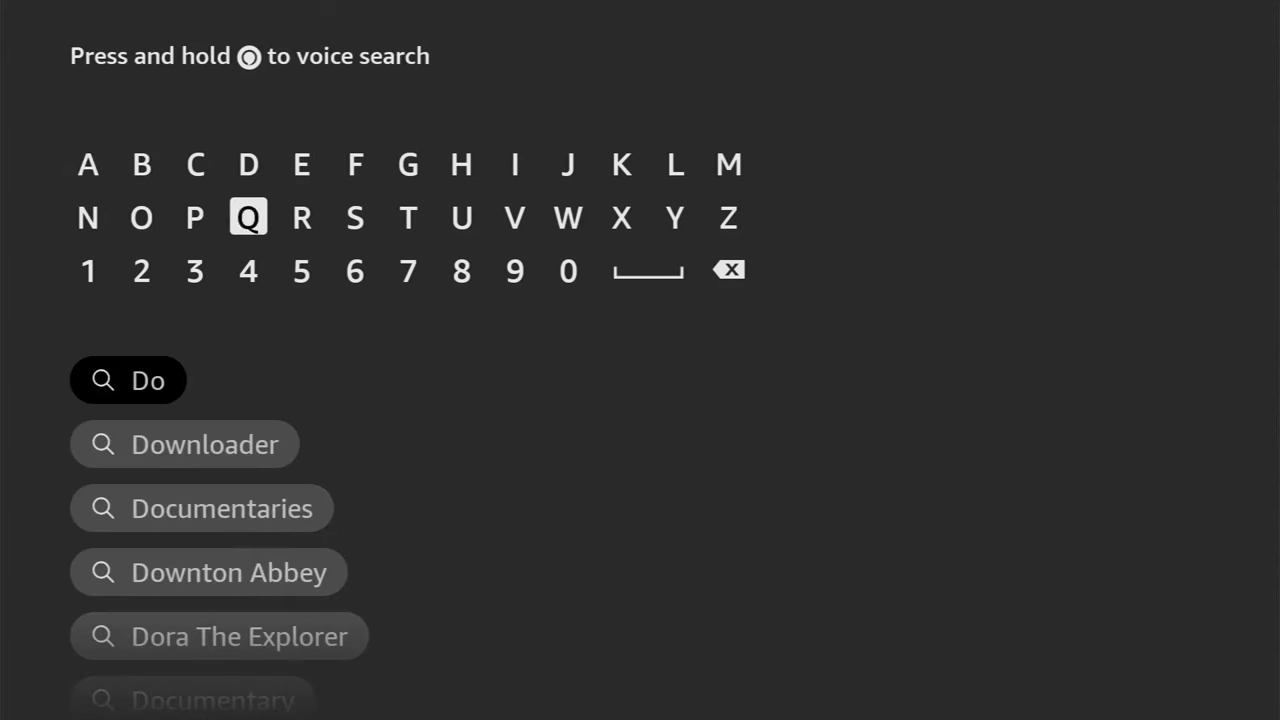
pyautogui.press('Right')
pyautogui.press('Down')
pyautogui.press('Down')
pyautogui.press('Down')
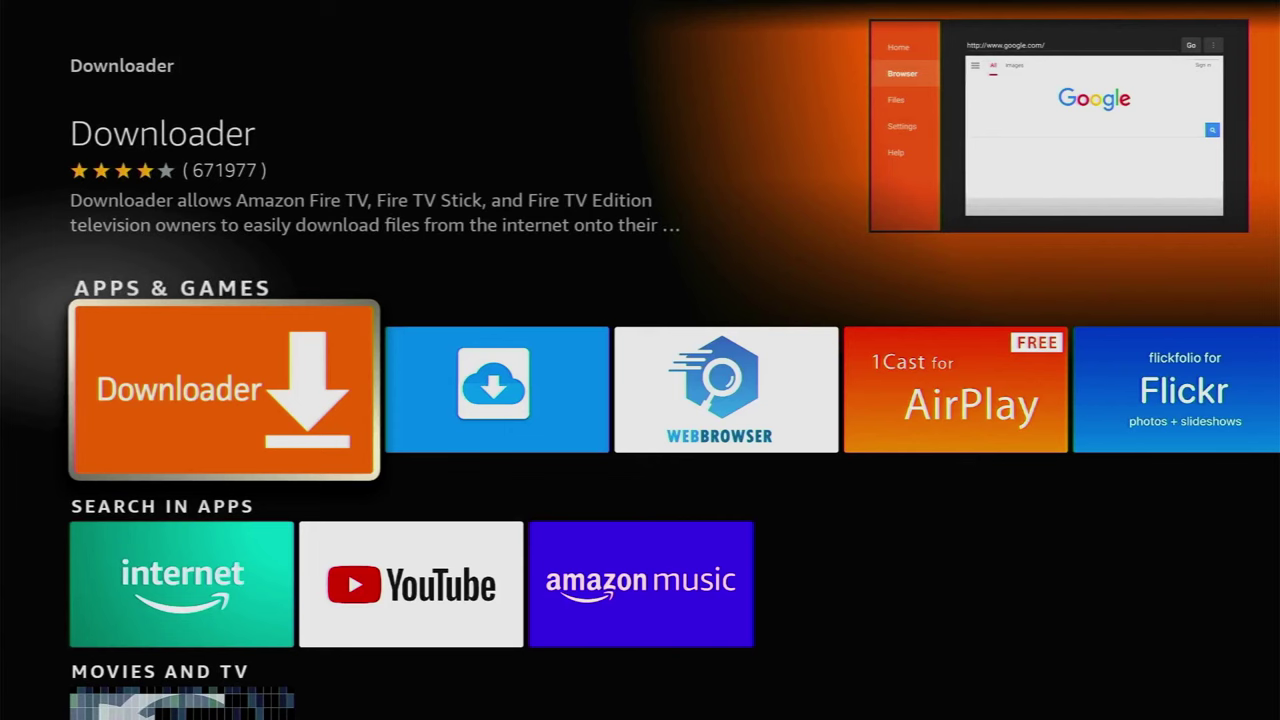
# - Return home and open My Fire TV from the Settings grid
pyautogui.press('Home')
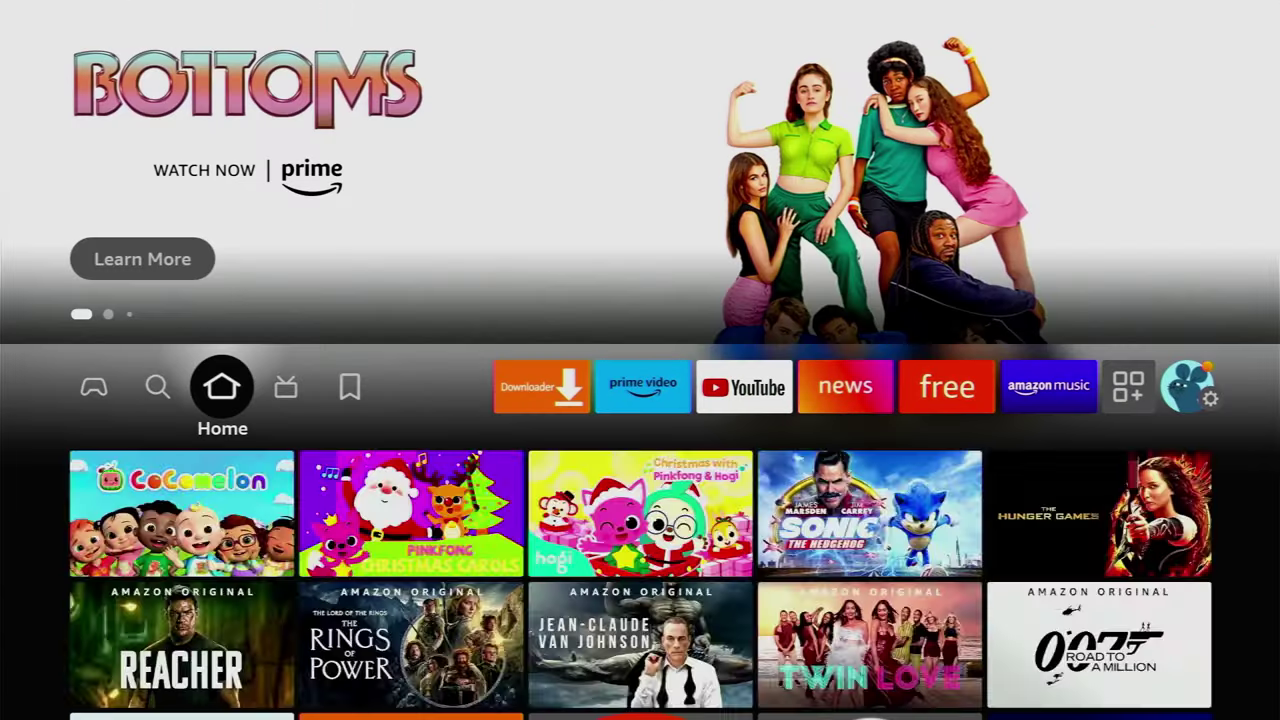
pyautogui.press('Right')
pyautogui.press('Right')
pyautogui.press('Right')
pyautogui.press('Right')
pyautogui.press('Right')
pyautogui.press('Right')
pyautogui.press('Right')
pyautogui.press('Right')
pyautogui.press('Right')
pyautogui.press('Right')
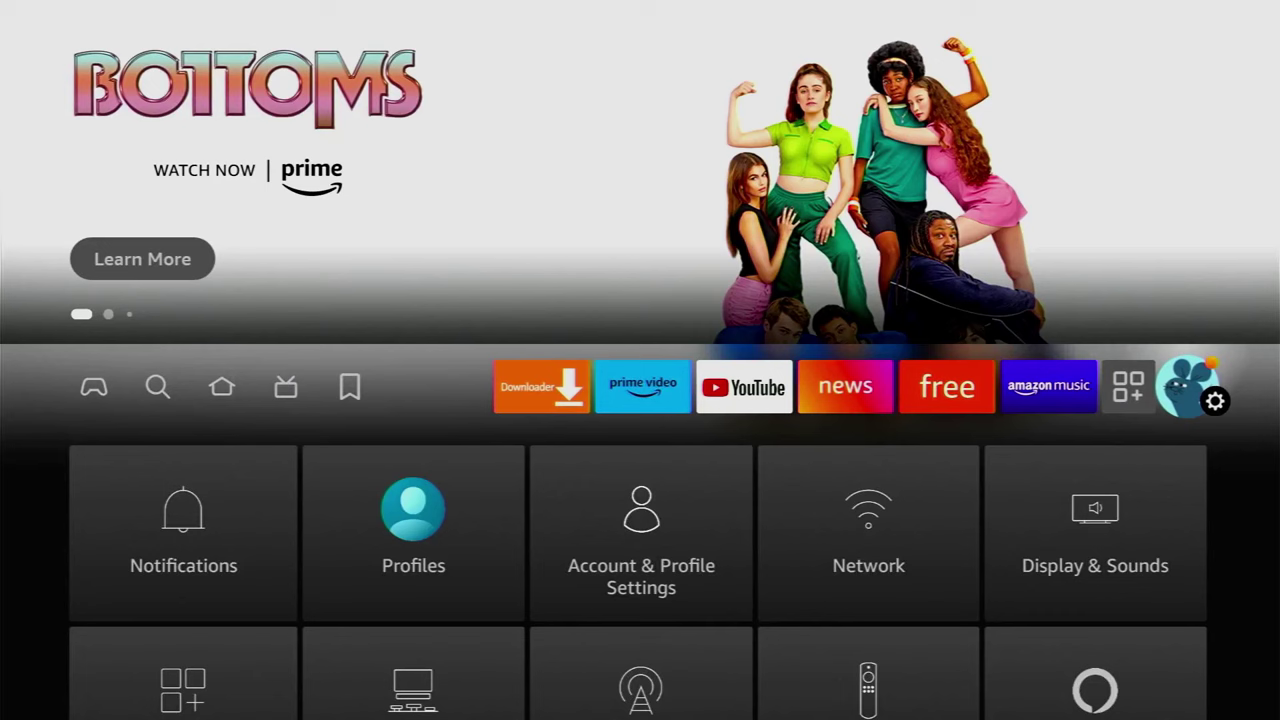
pyautogui.press('Down')
pyautogui.press('Down')
pyautogui.press('Down')
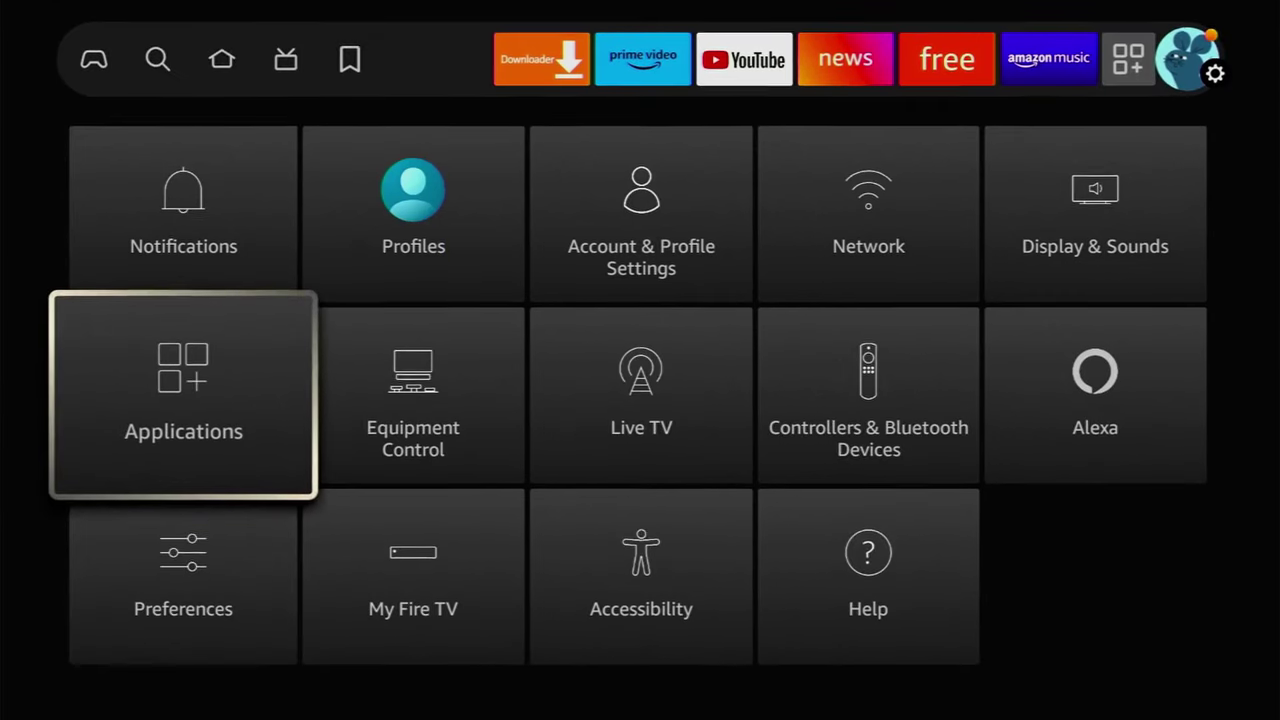
pyautogui.press('Right')
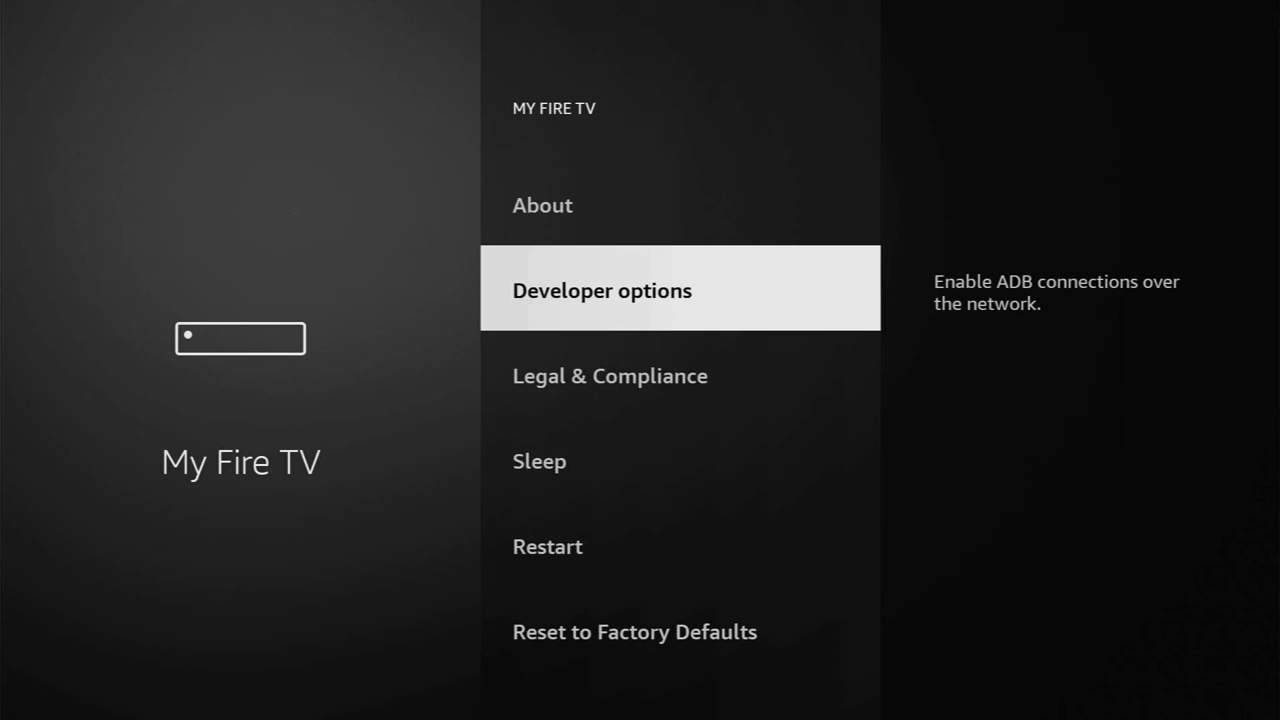
pyautogui.press('Up')
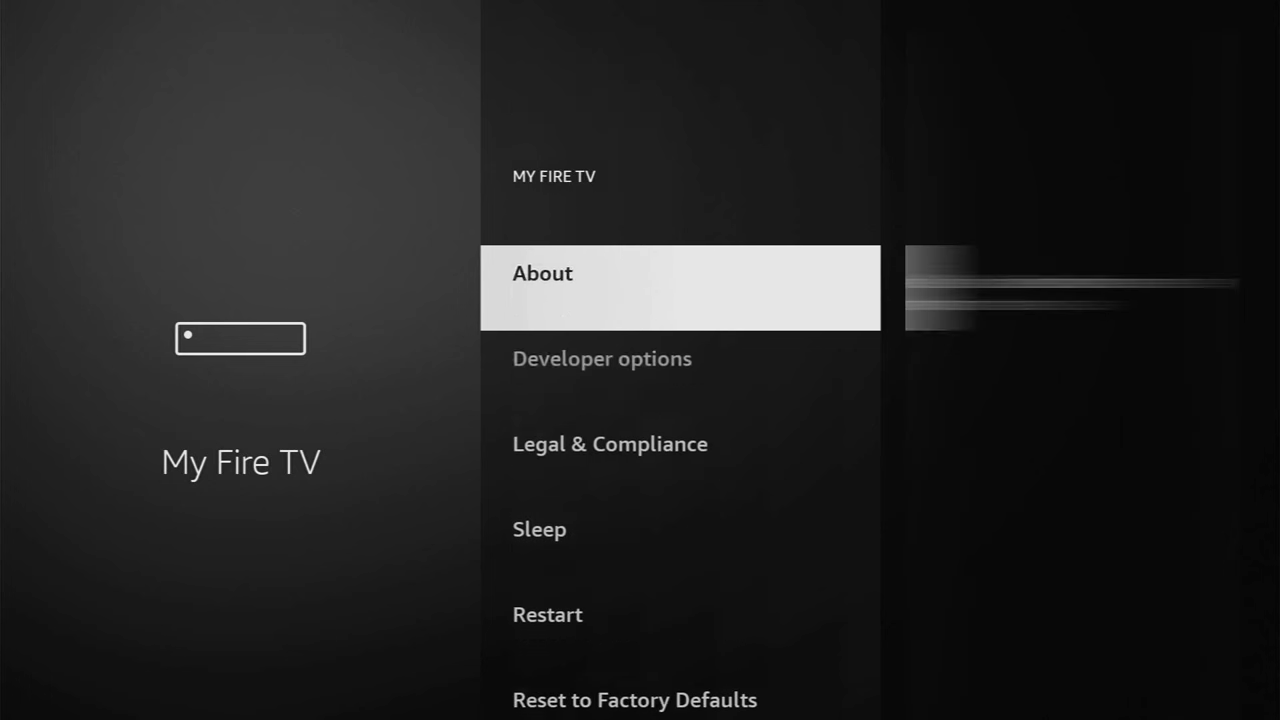
pyautogui.press('Return')
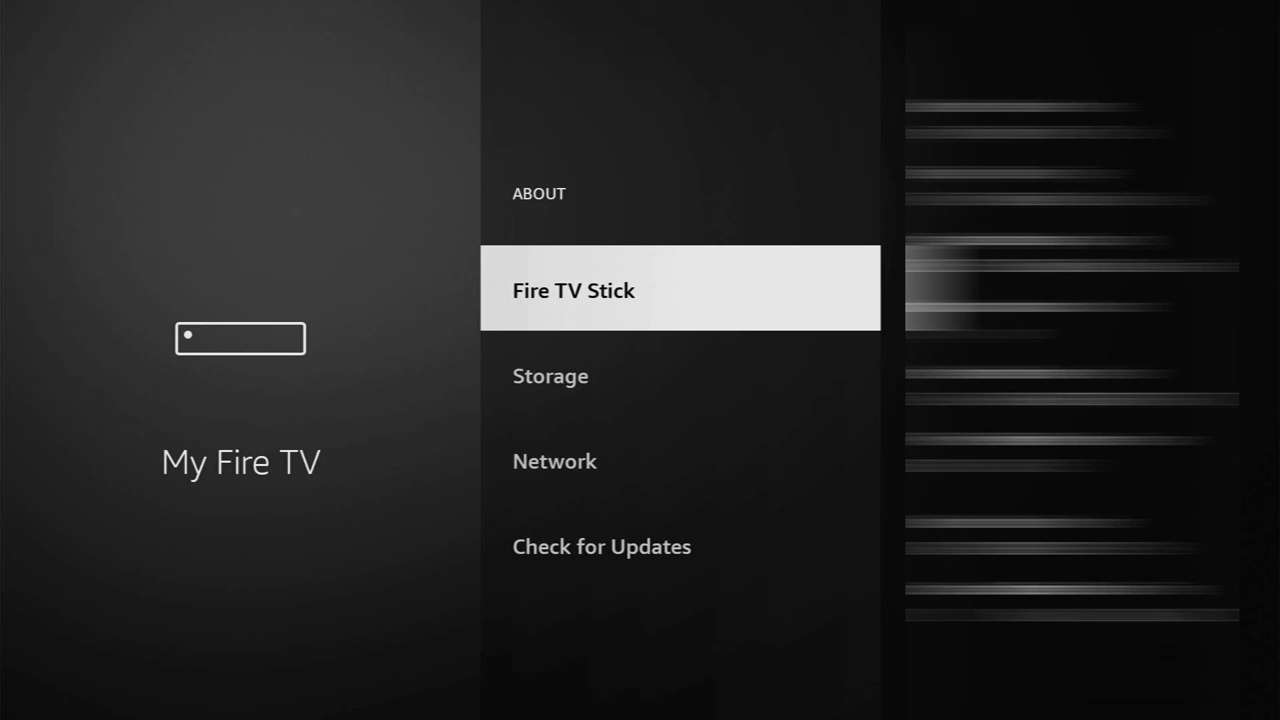
pyautogui.press('Return')
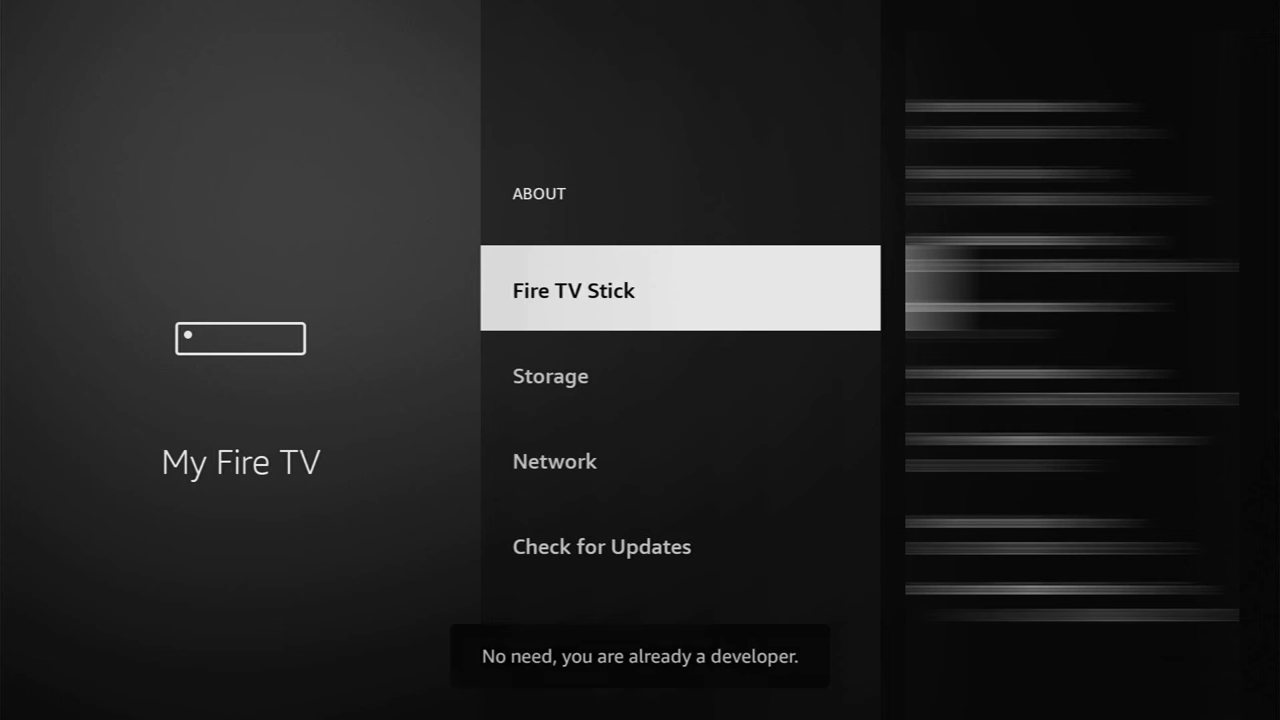
pyautogui.press('Escape')
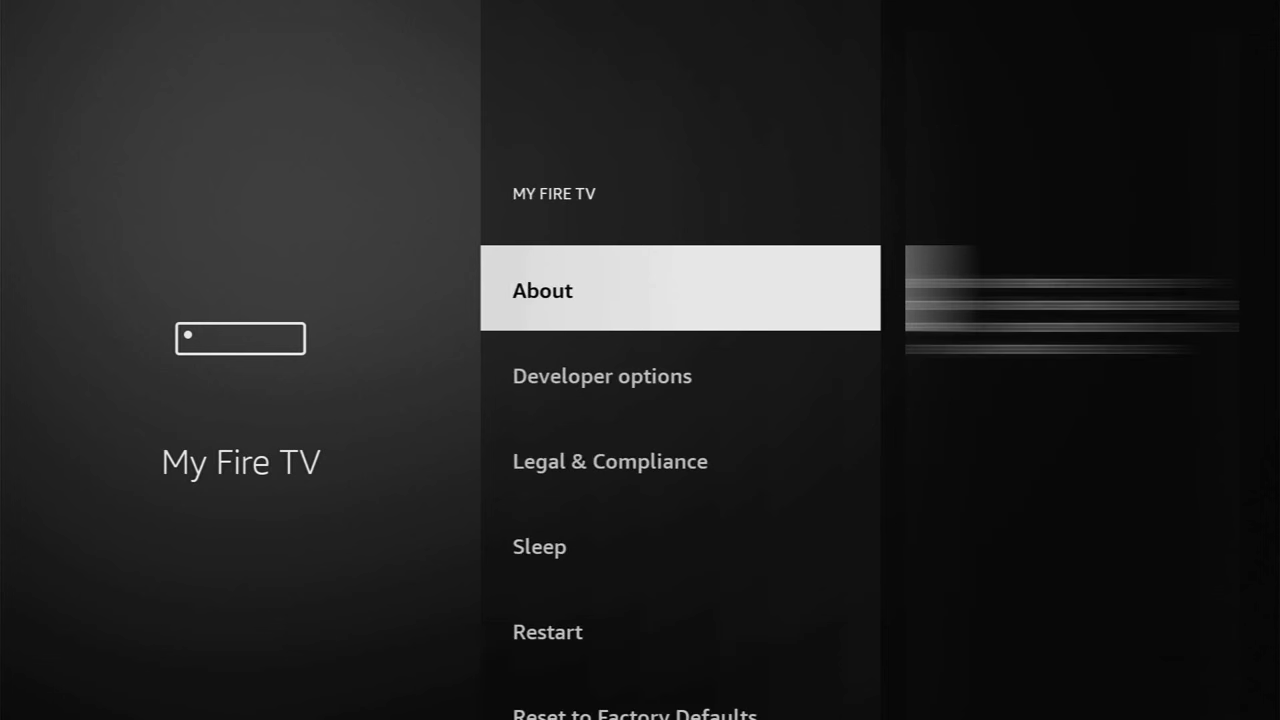
# - In Developer options, confirm ADB debugging is ON and set Downloader to ON under Install unknown apps
pyautogui.press('Down')
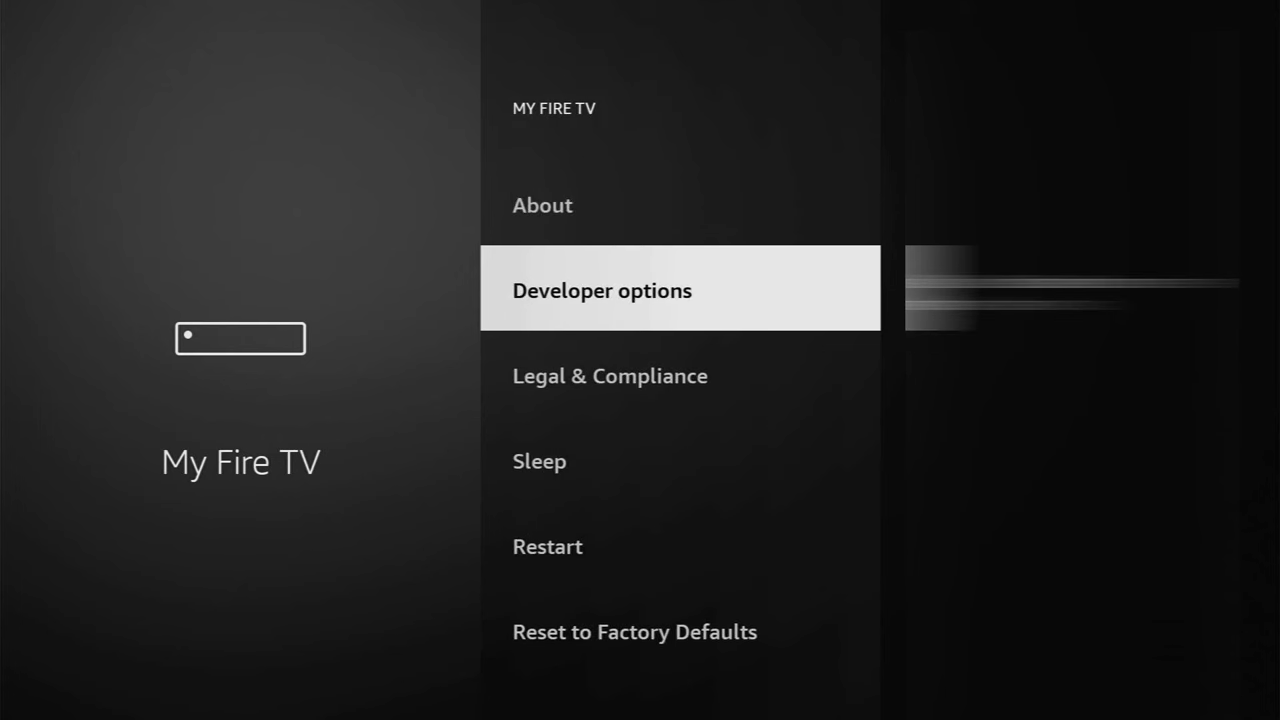
pyautogui.press('Return')
pyautogui.press('Return')
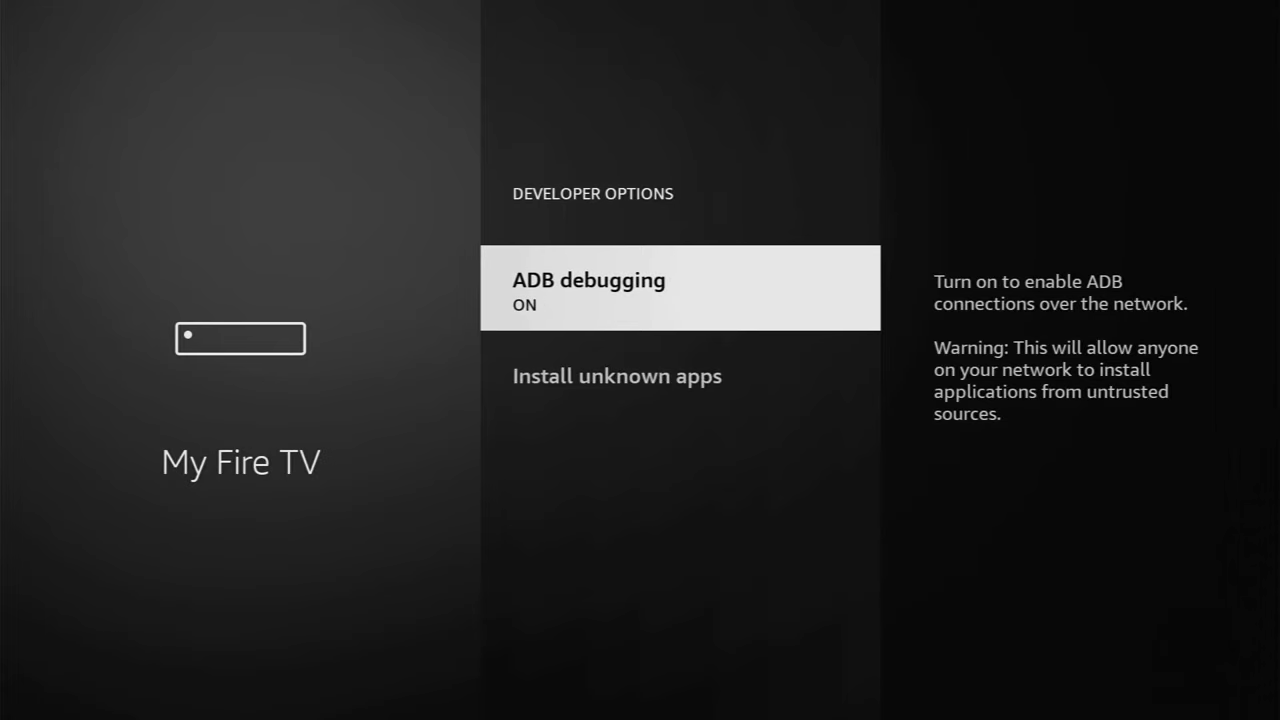
pyautogui.press('Down')
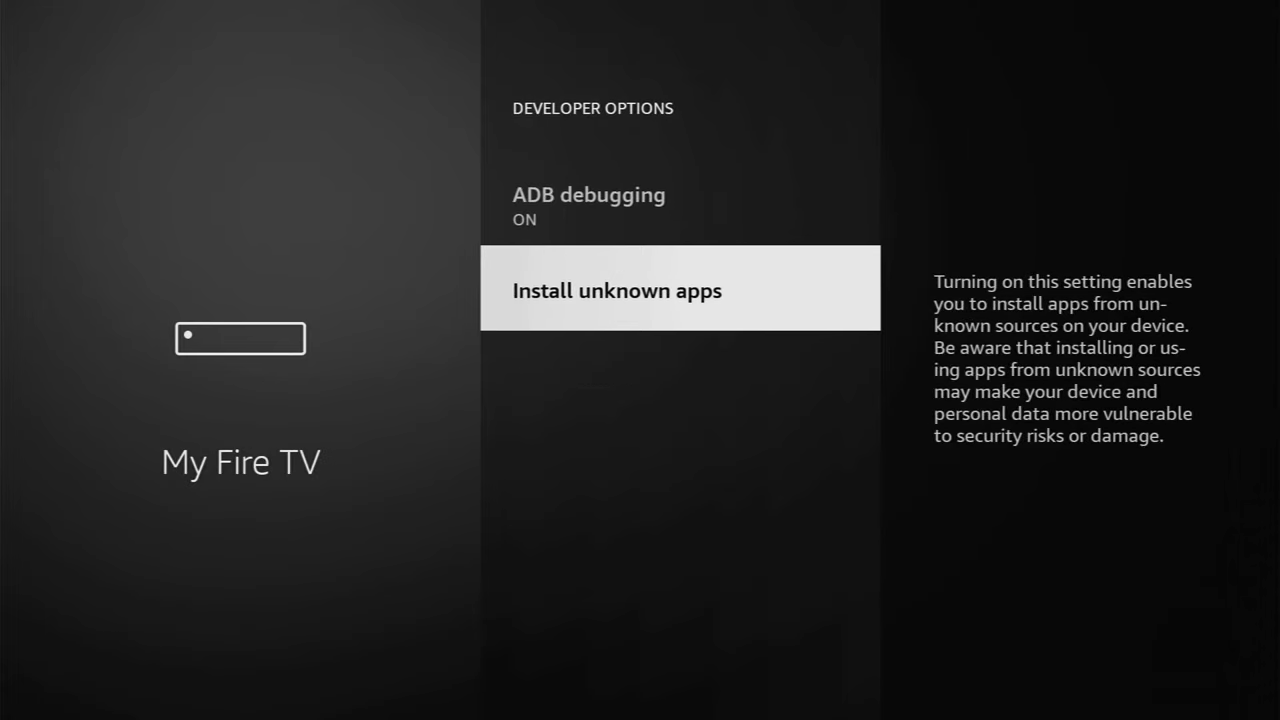
pyautogui.press('Return')
pyautogui.press('Down')
pyautogui.press('Down')
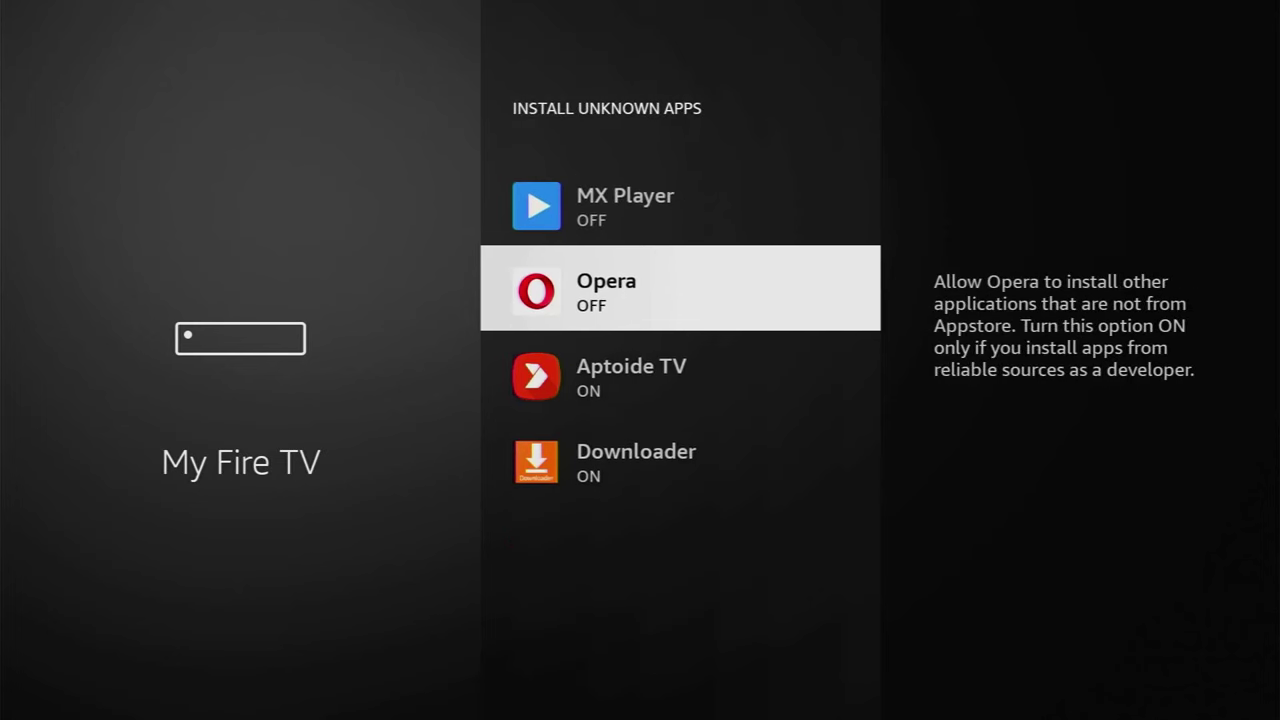
pyautogui.press('Up')
pyautogui.press('Down')
pyautogui.press('Down')
pyautogui.press('Down')
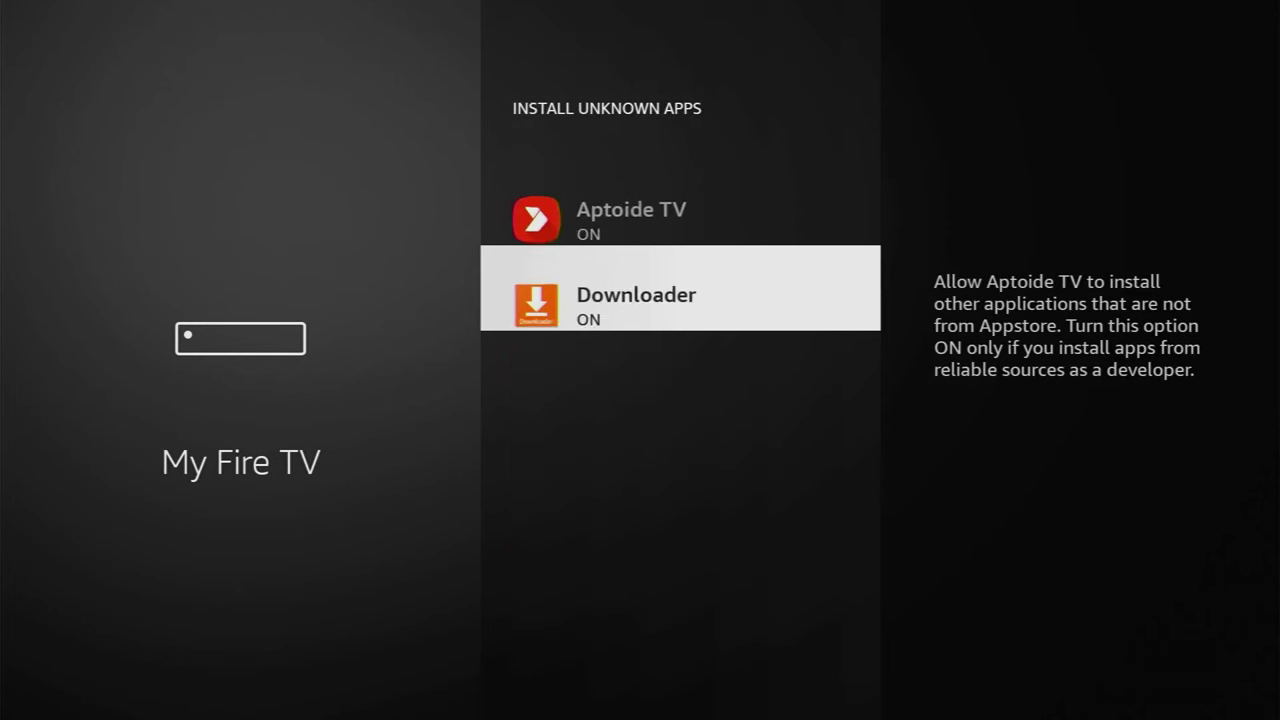
pyautogui.press('Return')
pyautogui.press('Return')
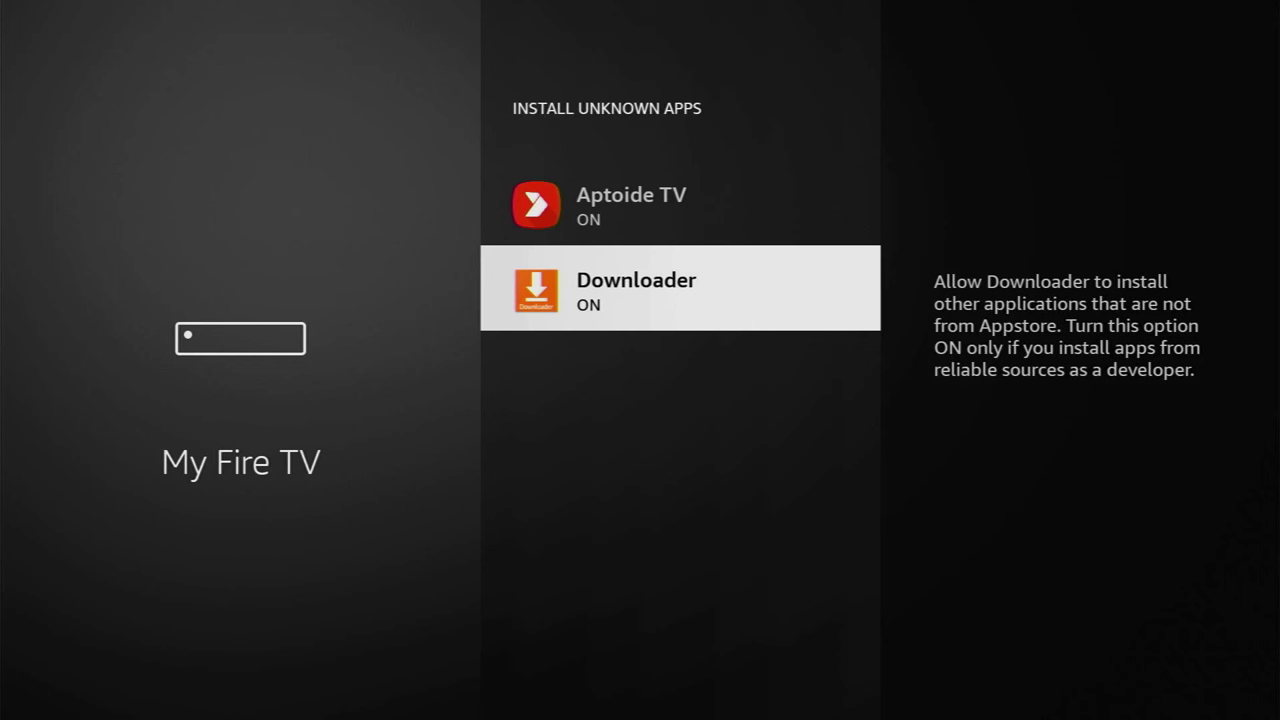
# - Return home, open Your Apps & Channels and move to NordVPN in the second row
pyautogui.press('Escape')
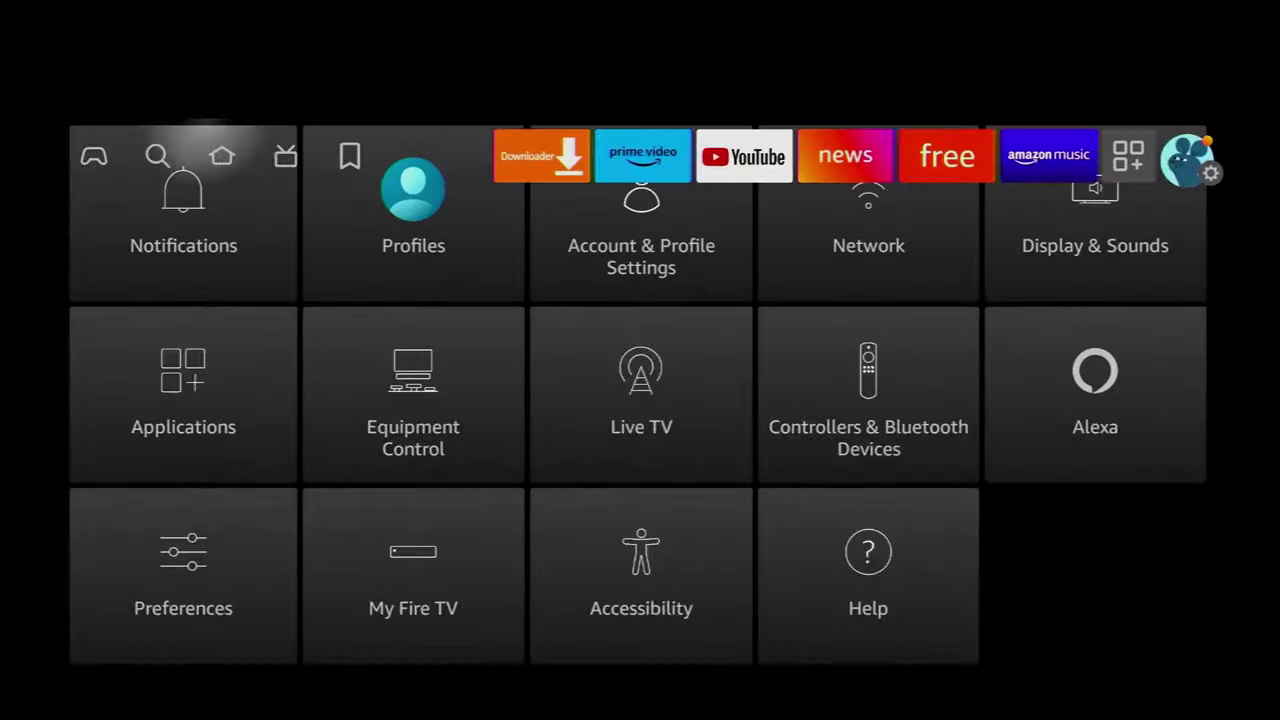
pyautogui.press('Escape')
pyautogui.press('Right')
pyautogui.press('Right')
pyautogui.press('Right')
pyautogui.press('Right')
pyautogui.press('Right')
pyautogui.press('Right')
pyautogui.press('Right')
pyautogui.press('Right')
pyautogui.press('Right')
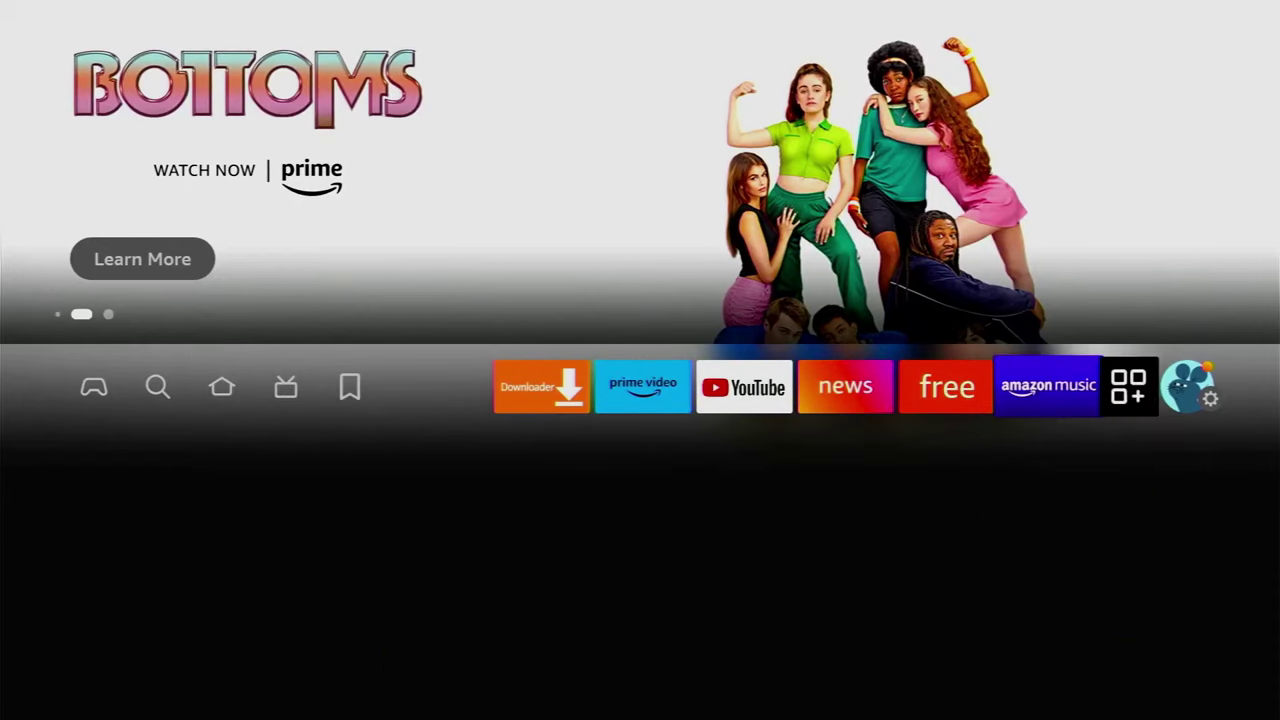
pyautogui.press('Return')
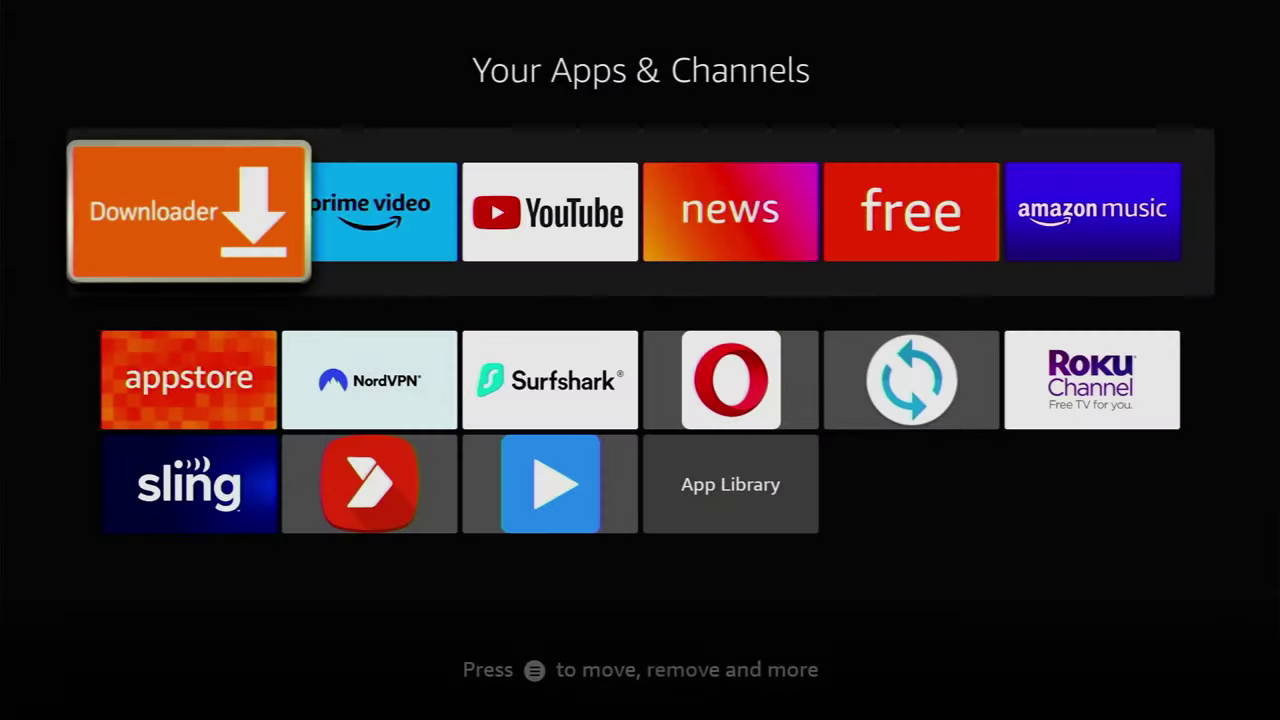
pyautogui.press('Right')
pyautogui.press('Left')
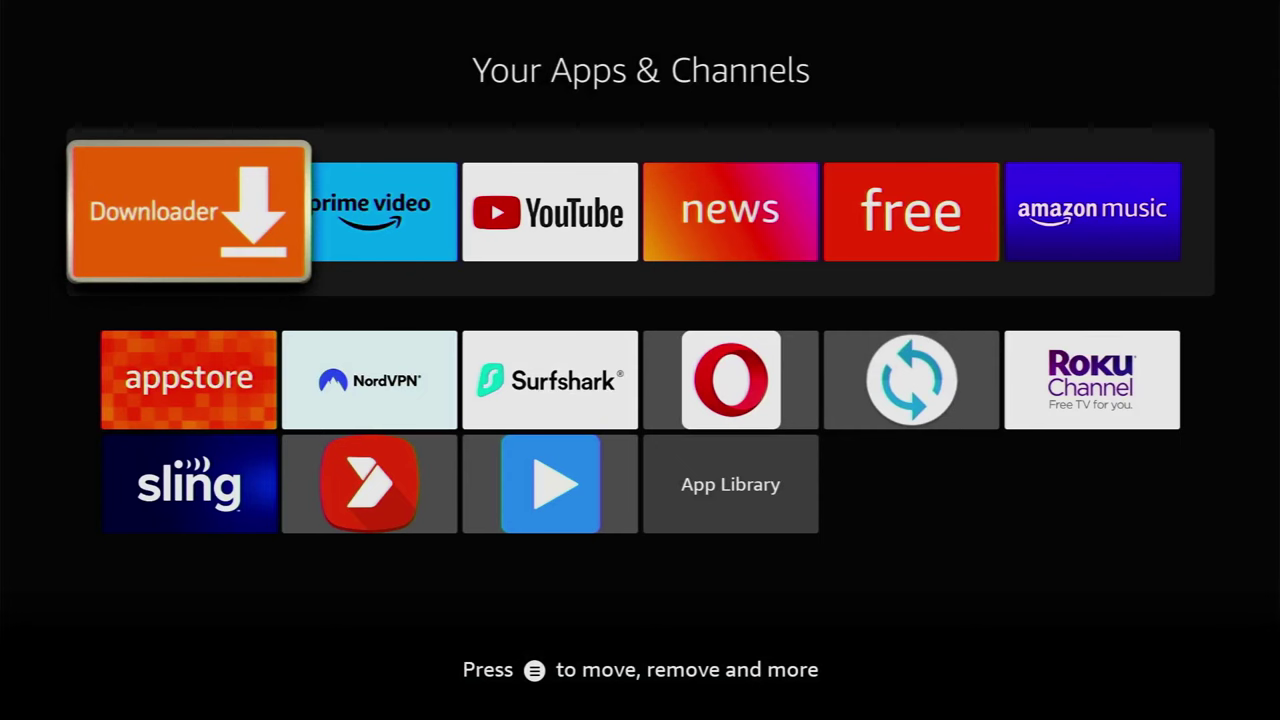
pyautogui.press('Down')
pyautogui.press('Right')
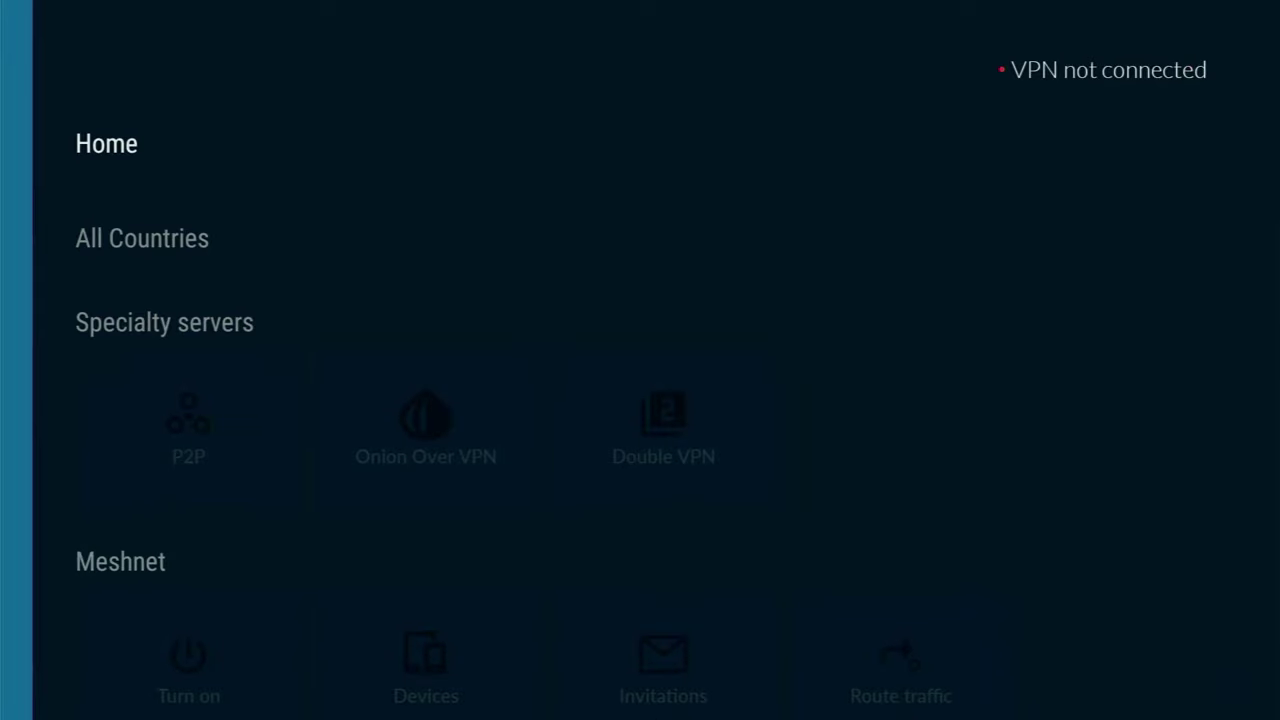
# - Browse NordVPN's All Countries row through Czech Republic, Taiwan, United Kingdom and United States without connecting
pyautogui.press('Down')
pyautogui.press('Left')
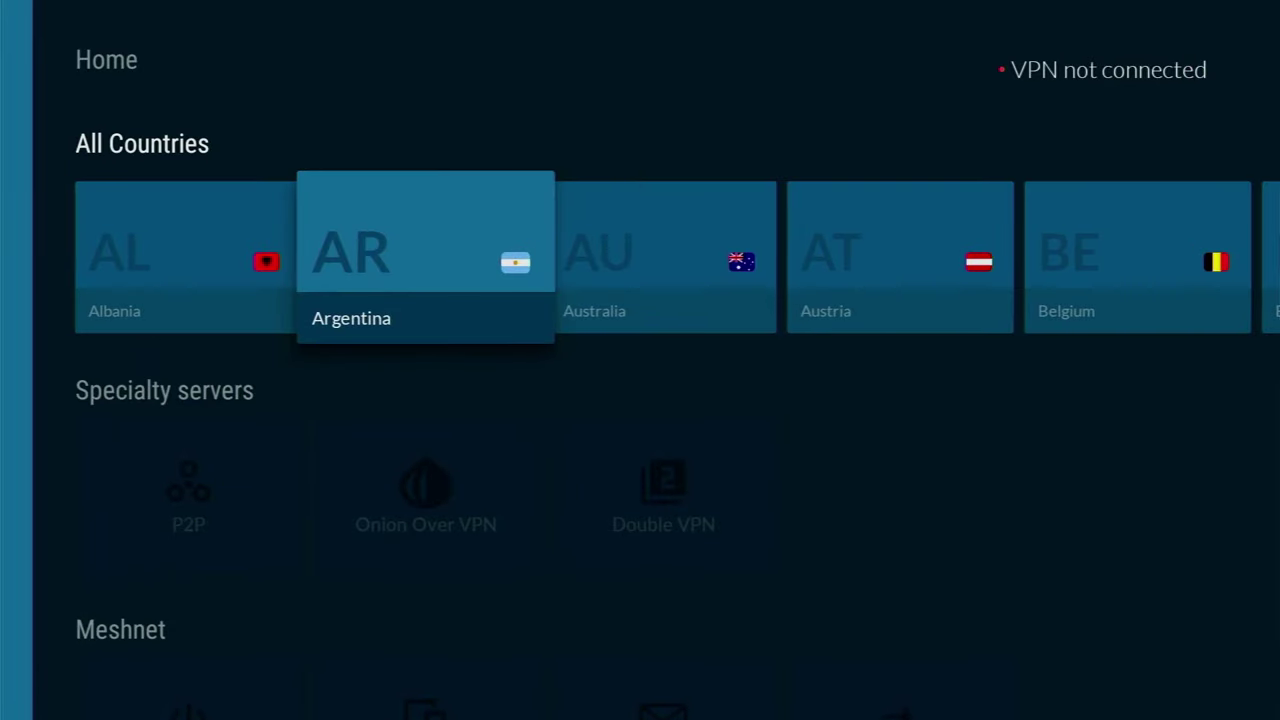
pyautogui.press('Right')
pyautogui.press('Right')
pyautogui.press('Right')
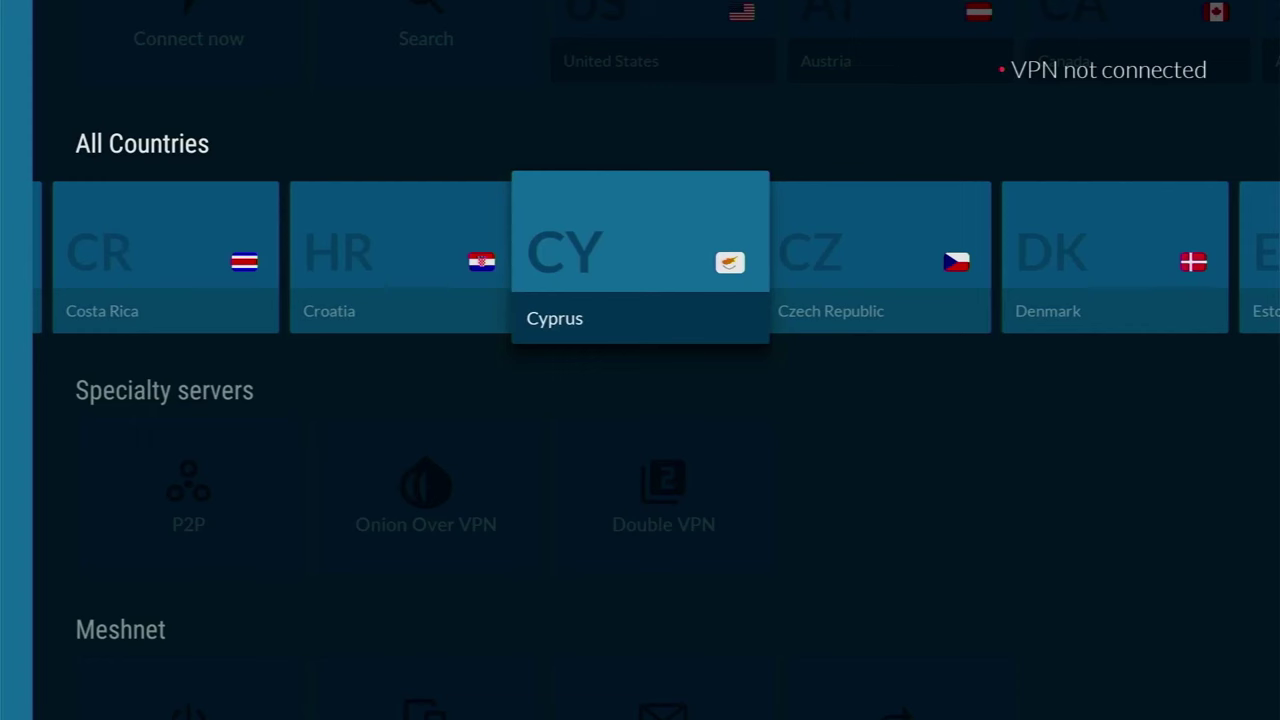
pyautogui.press('Right')
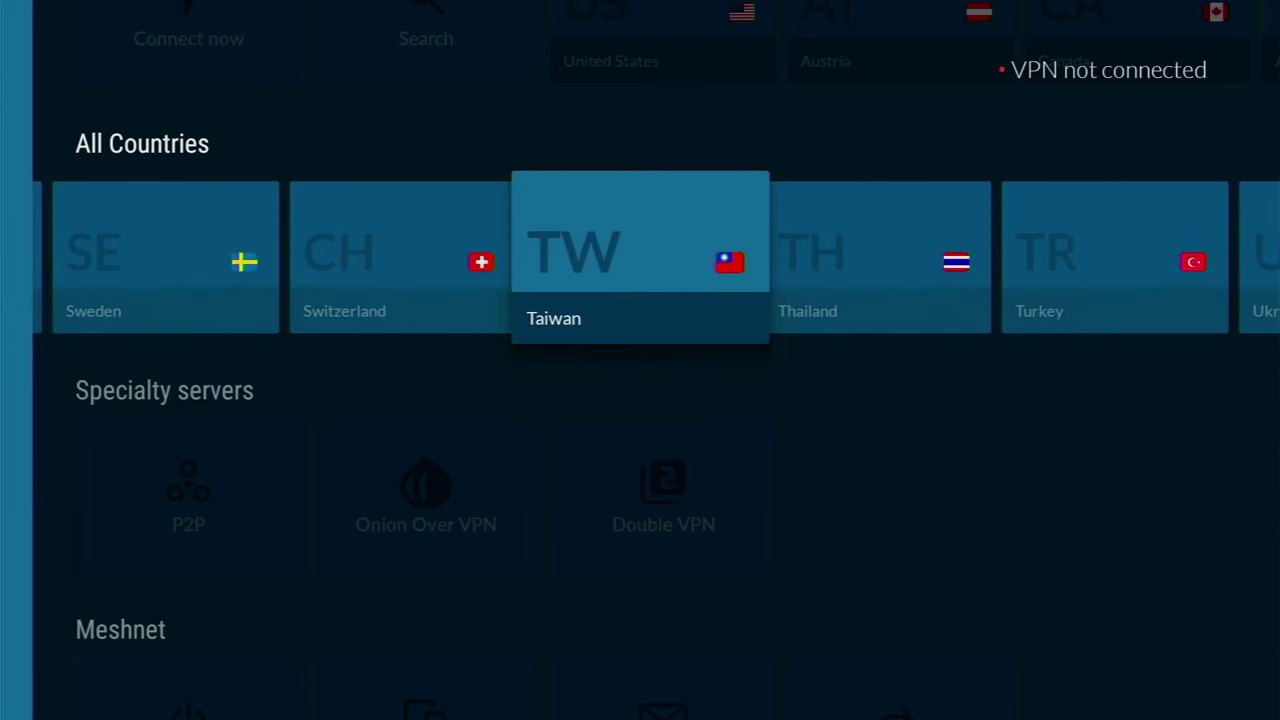
pyautogui.press('Right')
pyautogui.press('Right')
pyautogui.press('Right')
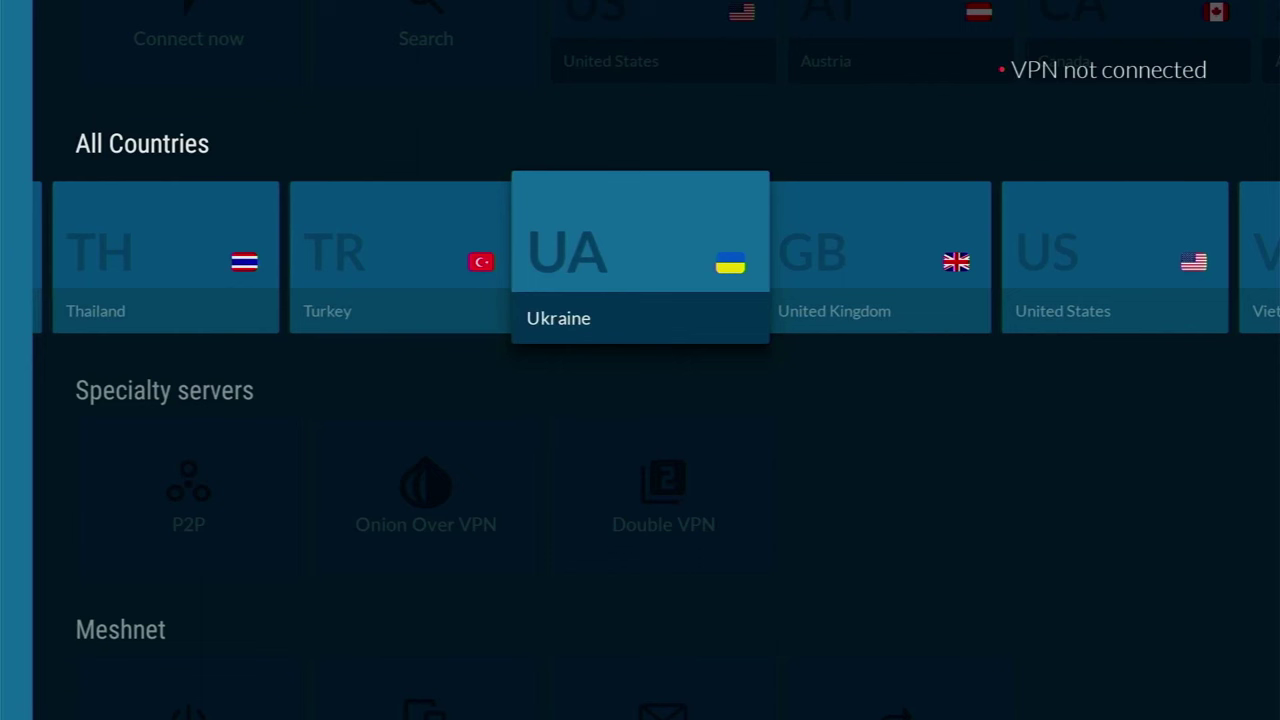
pyautogui.press('Right')
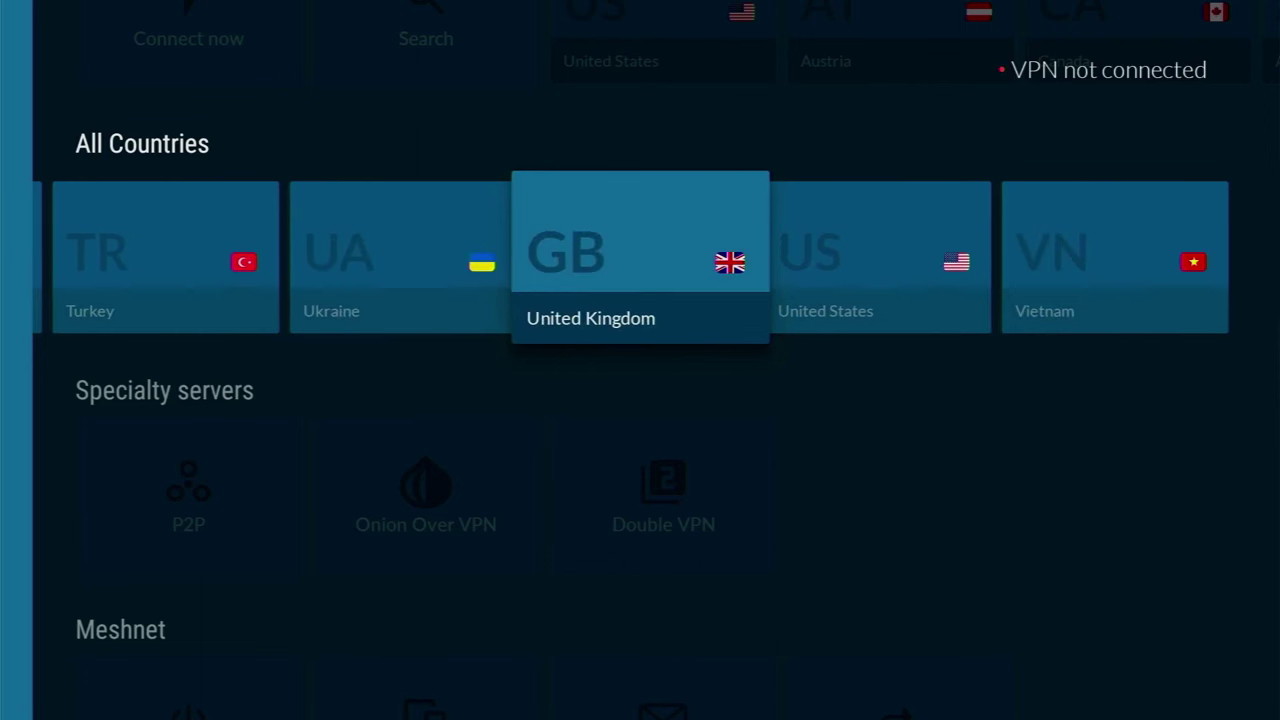
pyautogui.press('Right')
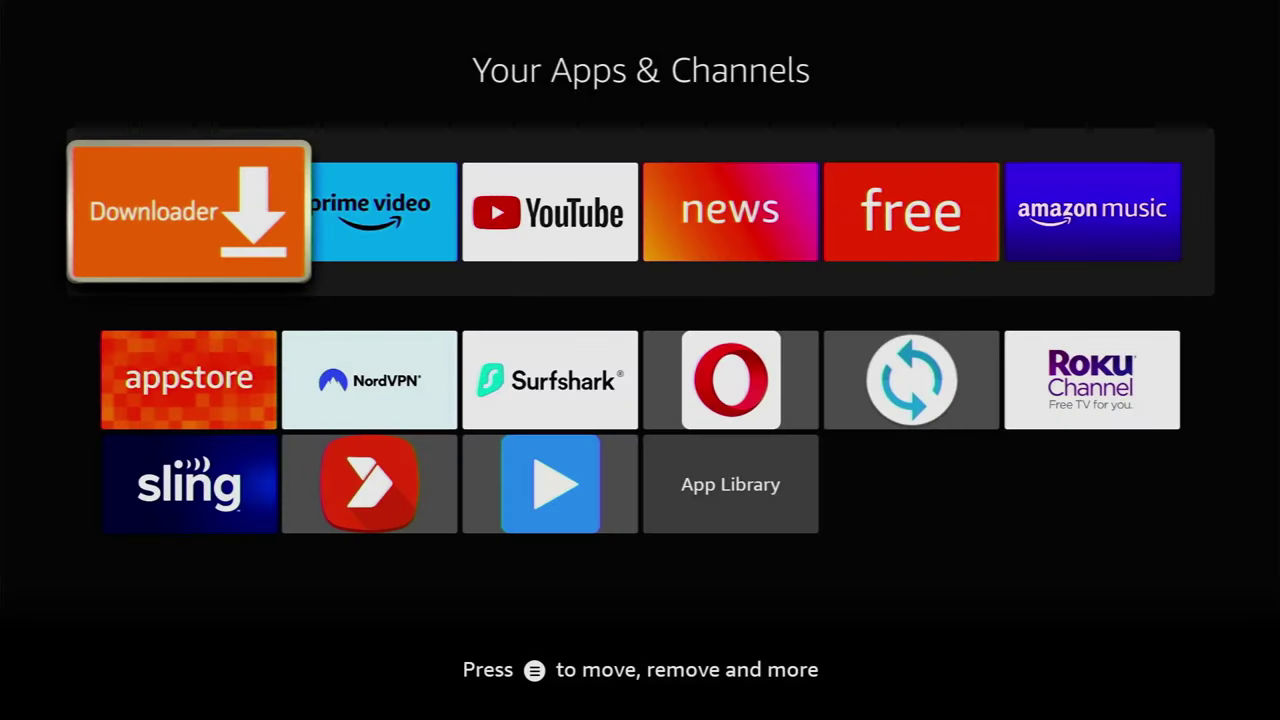
# - Launch Downloader and type blokada.org into its URL field
pyautogui.press('Return')
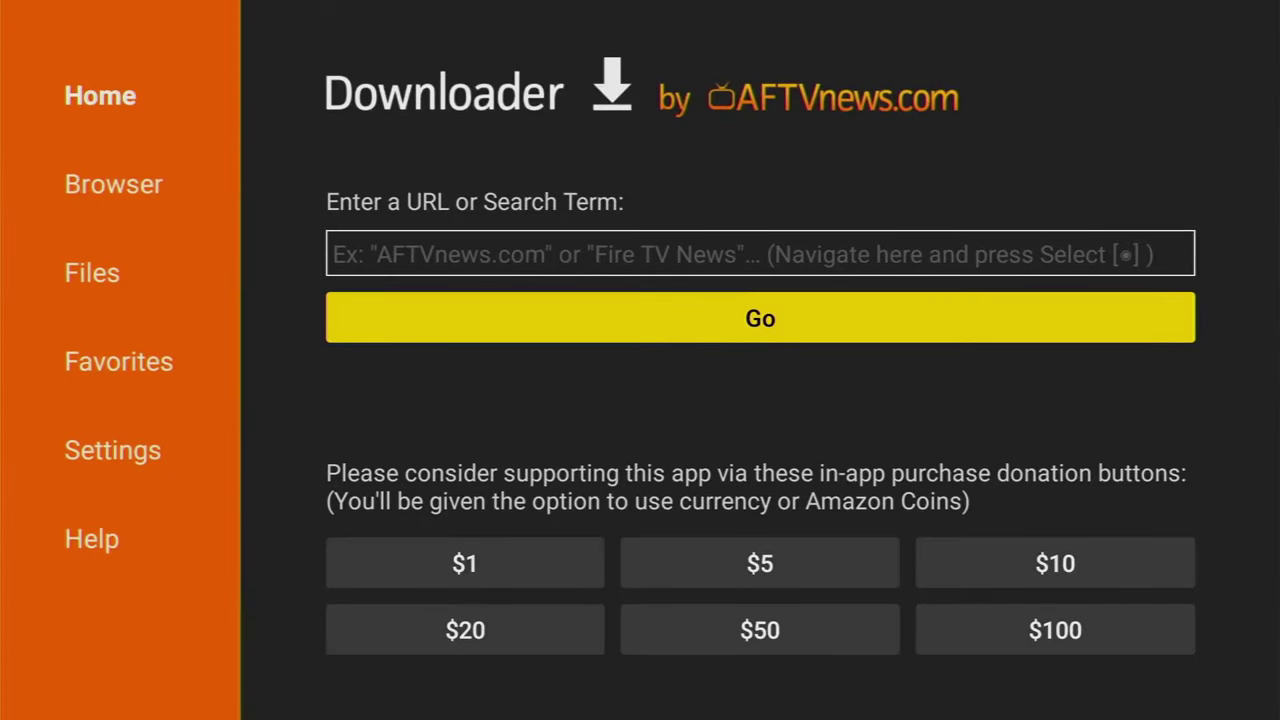
pyautogui.press('Up')
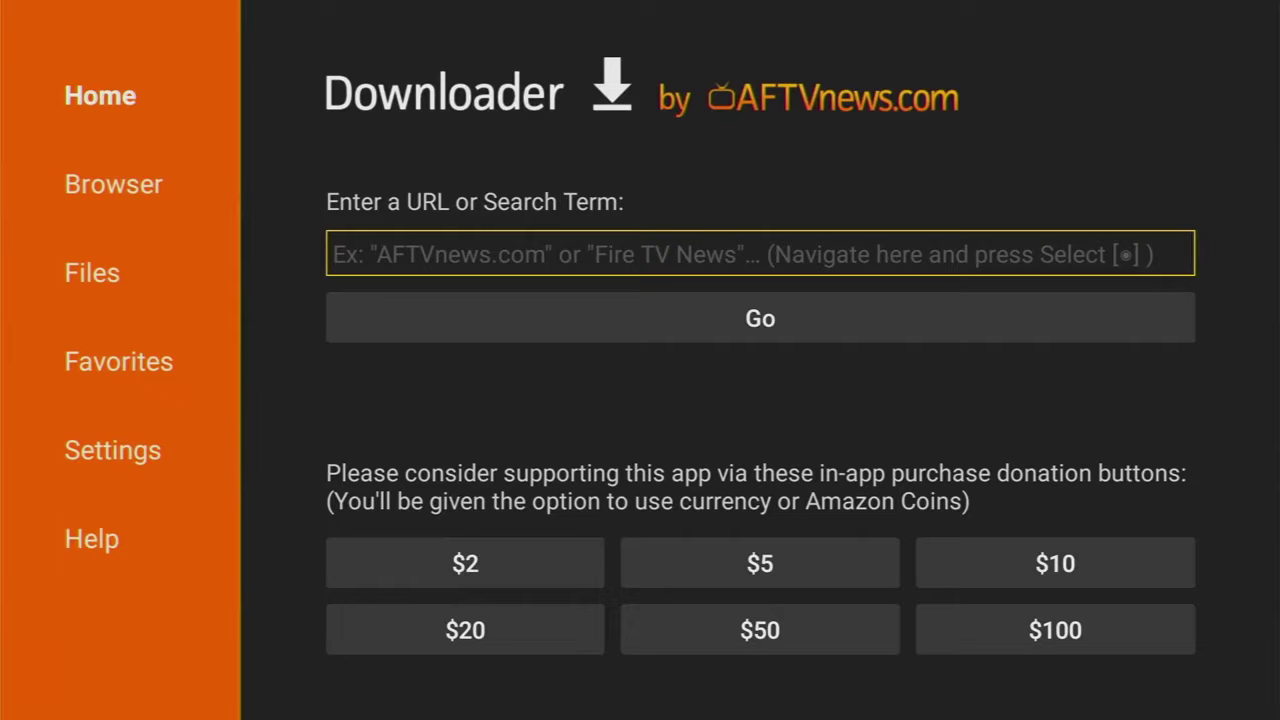
pyautogui.press('Return')
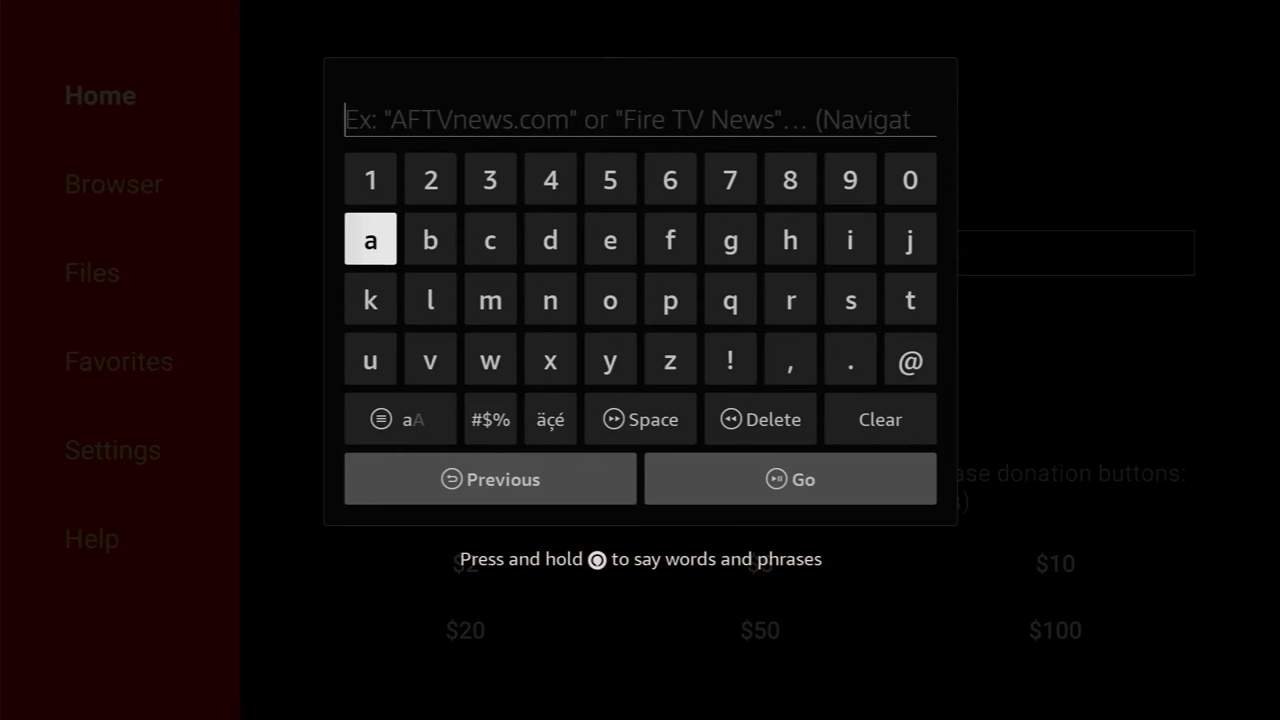
pyautogui.press('Right')
pyautogui.press('Return')
pyautogui.press('Down')
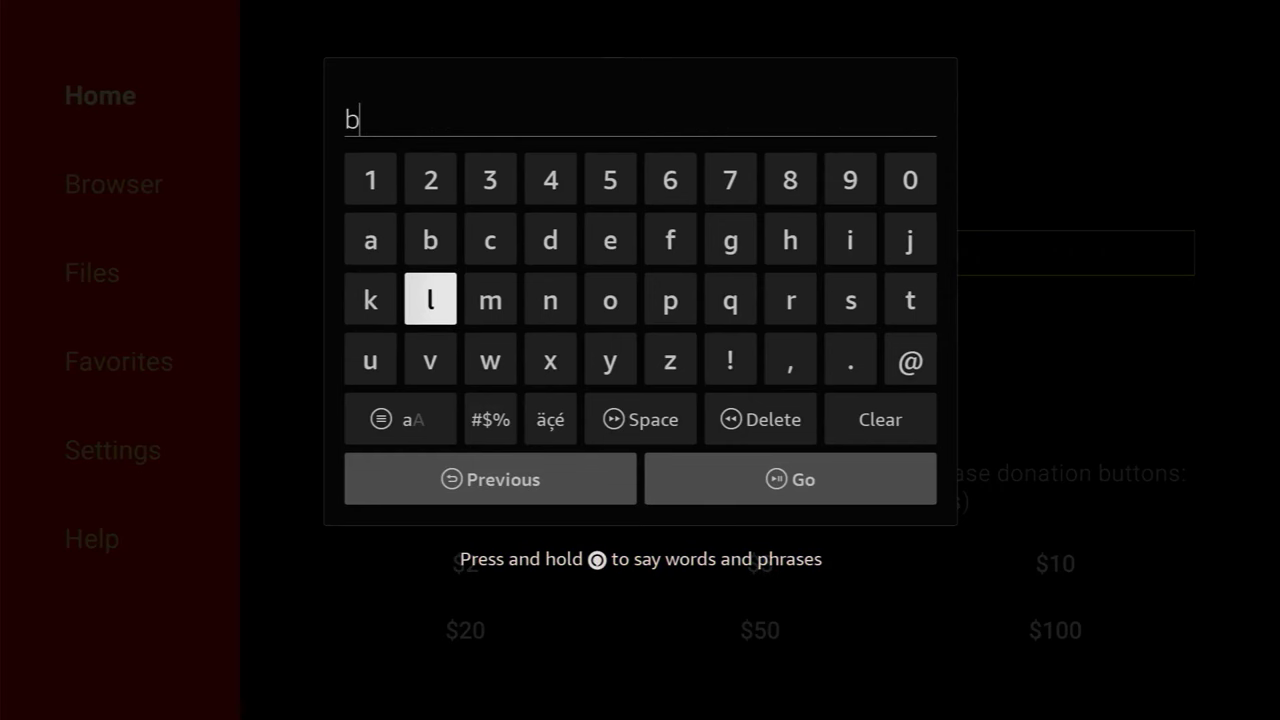
pyautogui.press('Return')
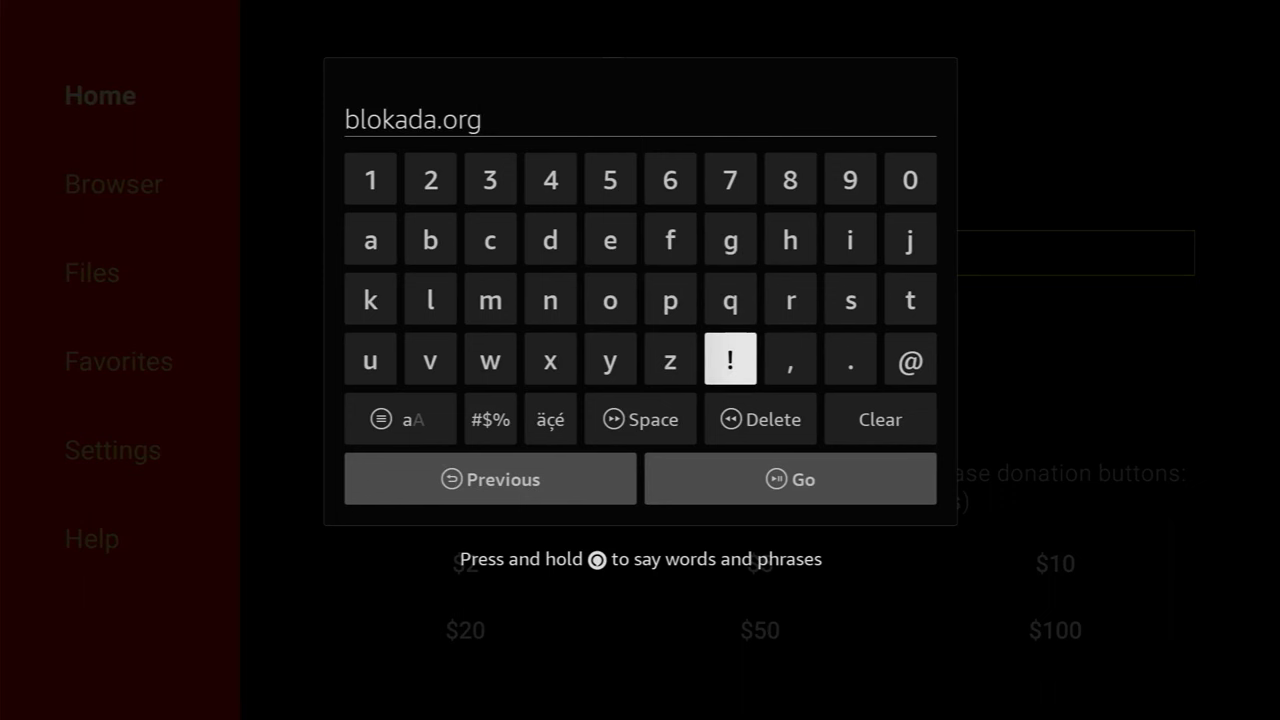
pyautogui.press('Down')
pyautogui.press('Down')
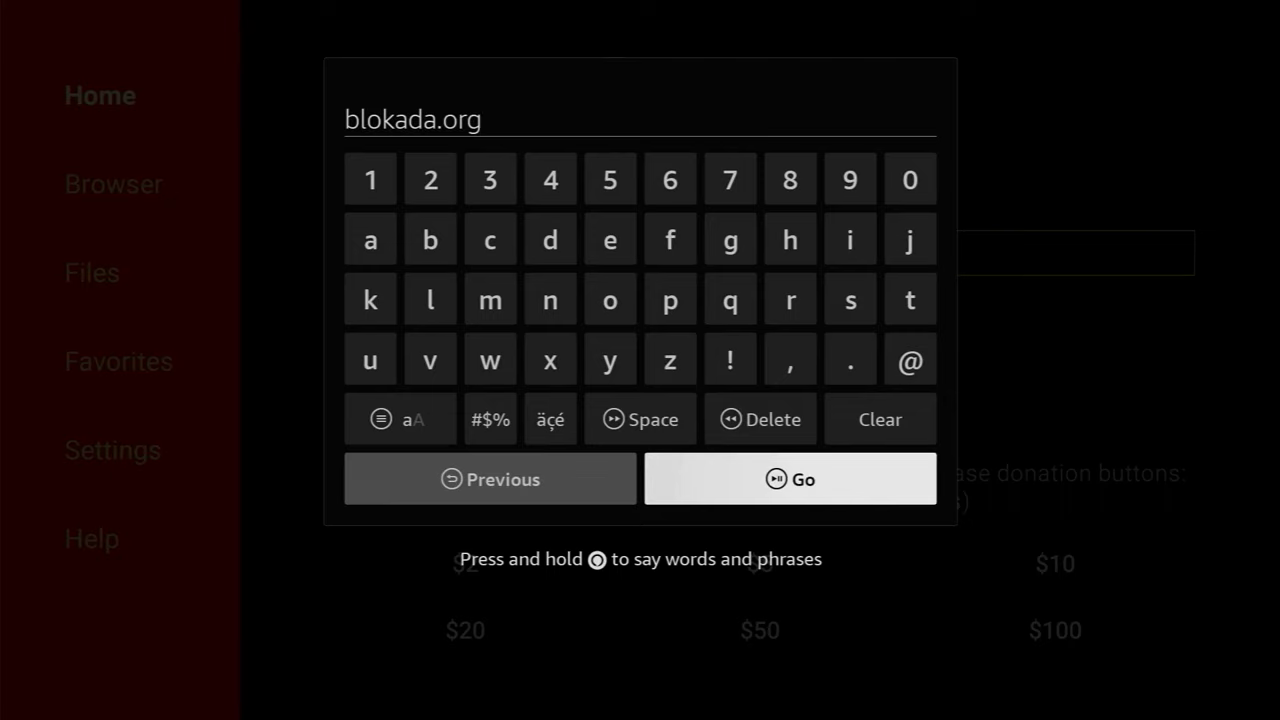
# - Load blokada.org and download the 21.5 MB Blokada 5 APK from its download section
pyautogui.press('Return')
pyautogui.press('Return')
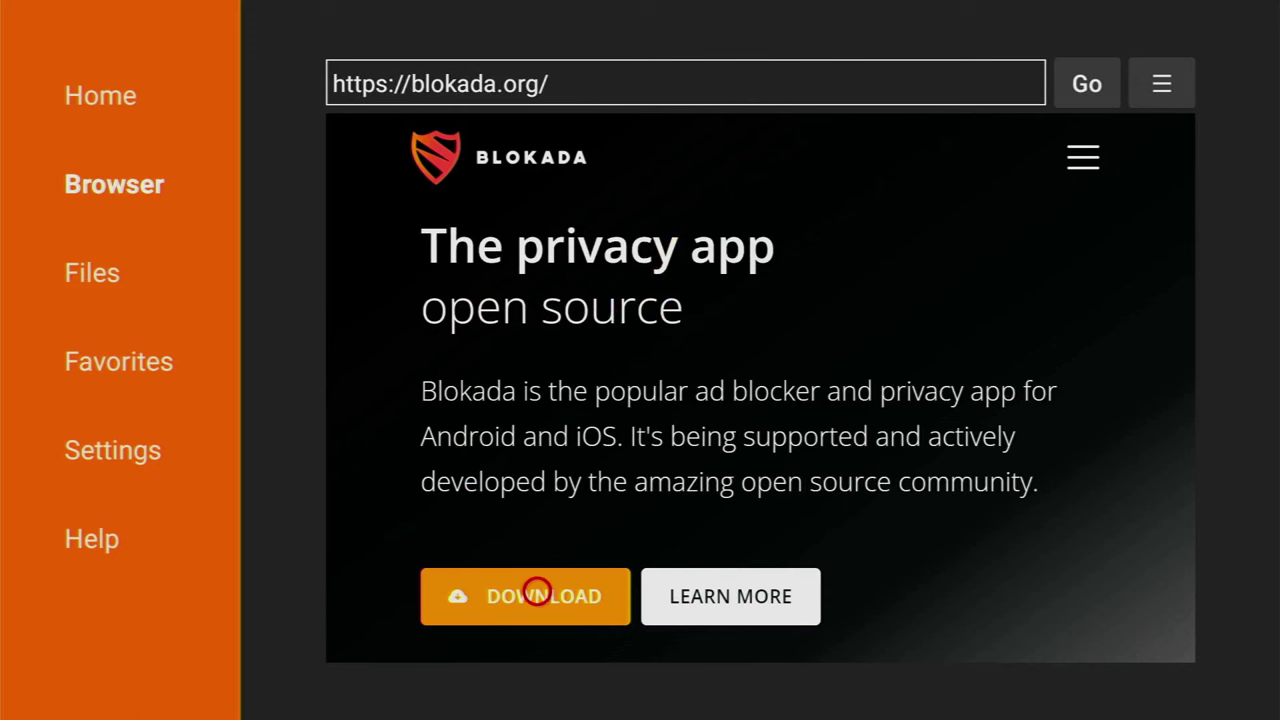
pyautogui.click(537, 591)
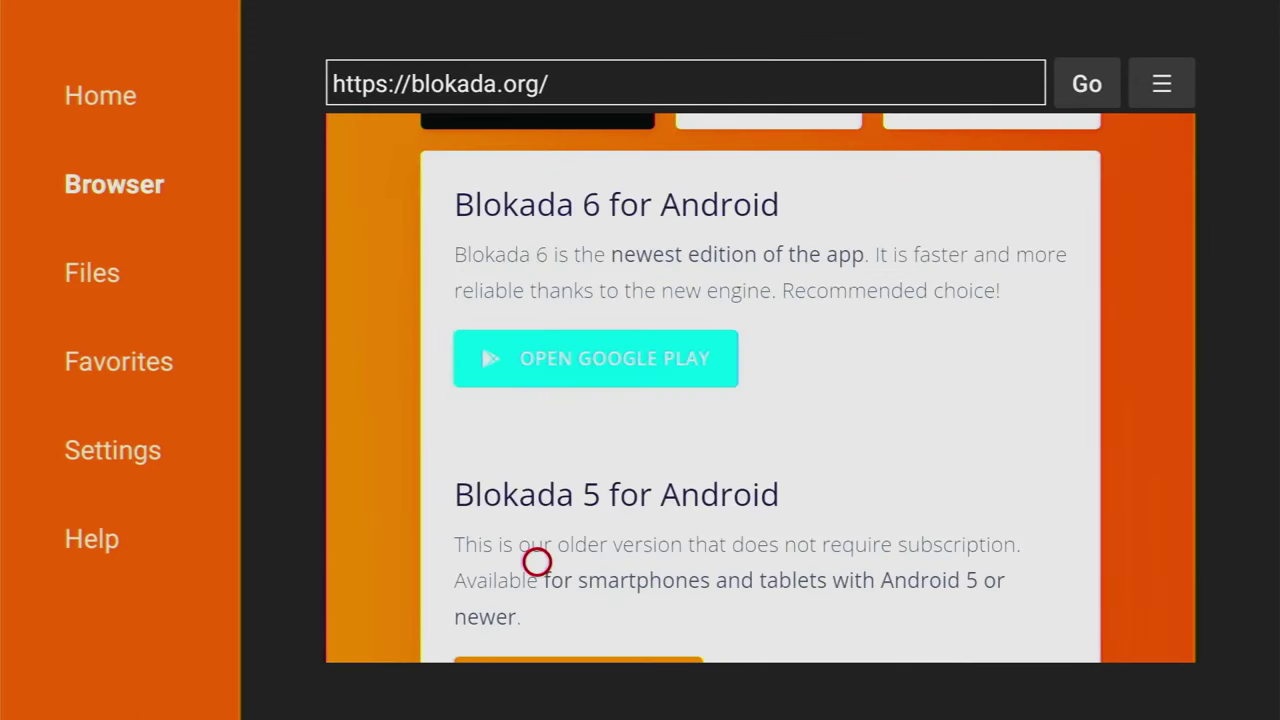
pyautogui.scroll(-1, 534, 591)
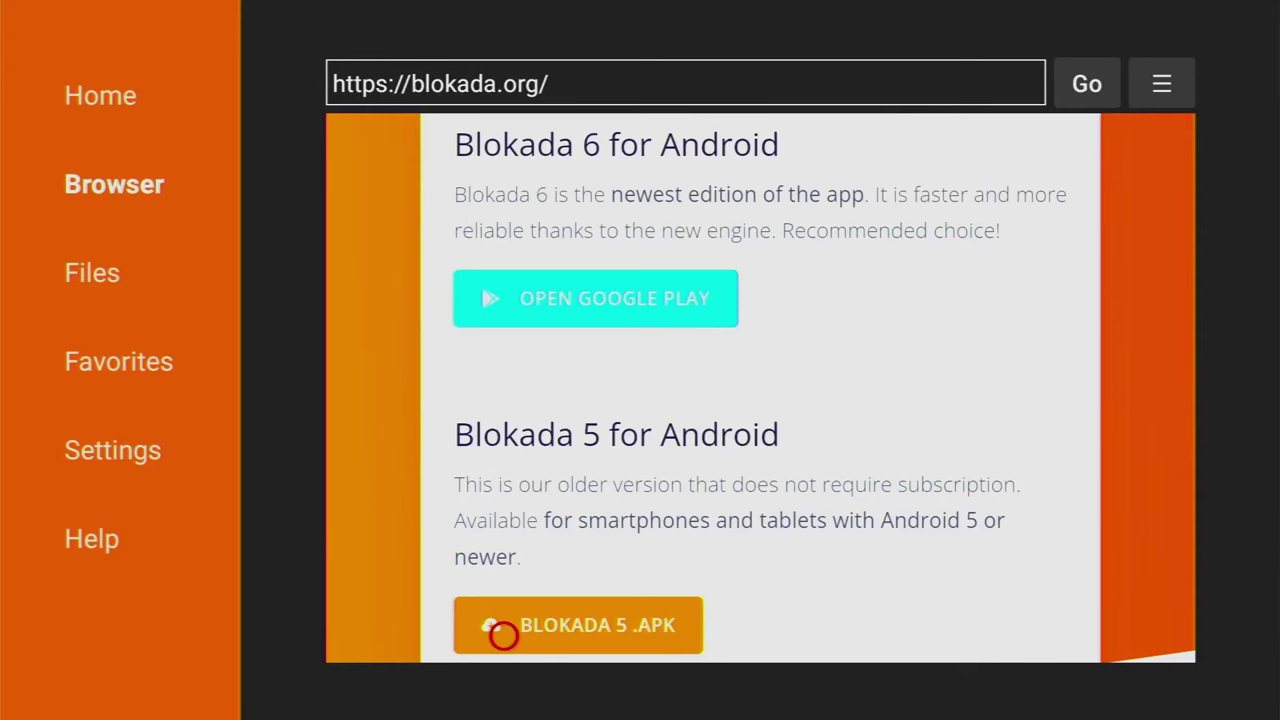
pyautogui.click(568, 634)
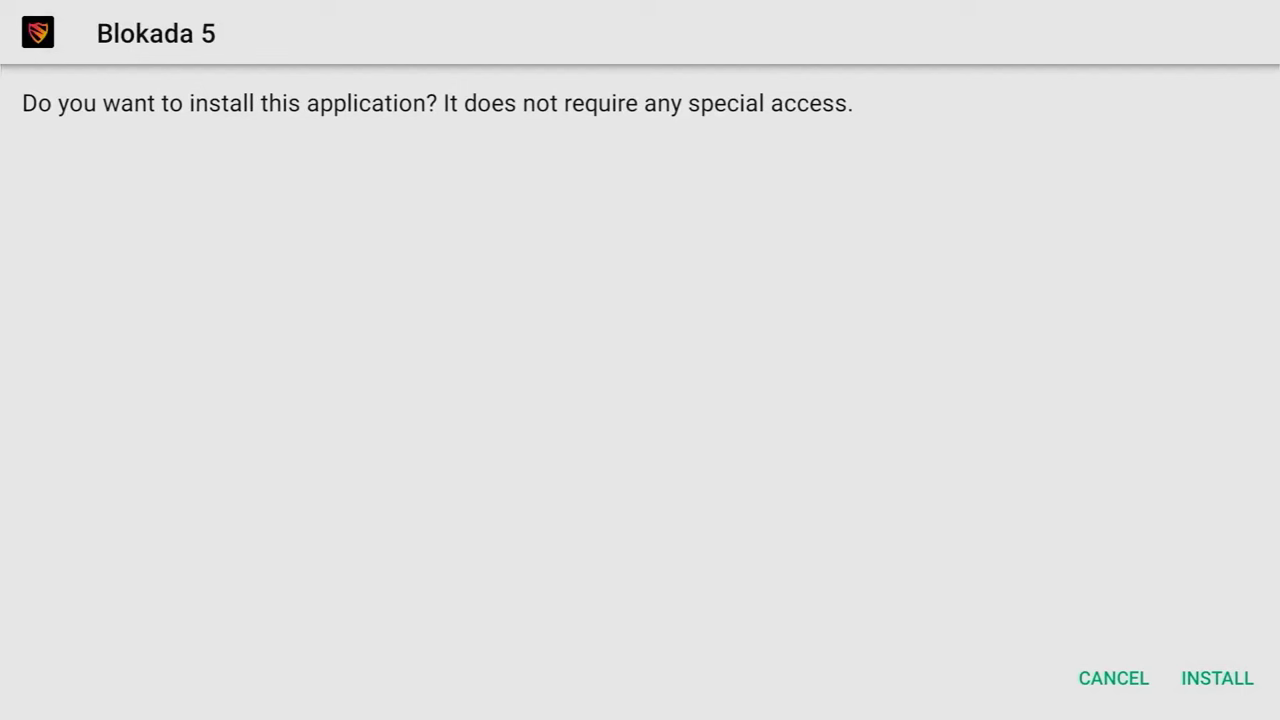
# - Install Blokada 5 and finish the installer to return to Downloader
pyautogui.press('Return')
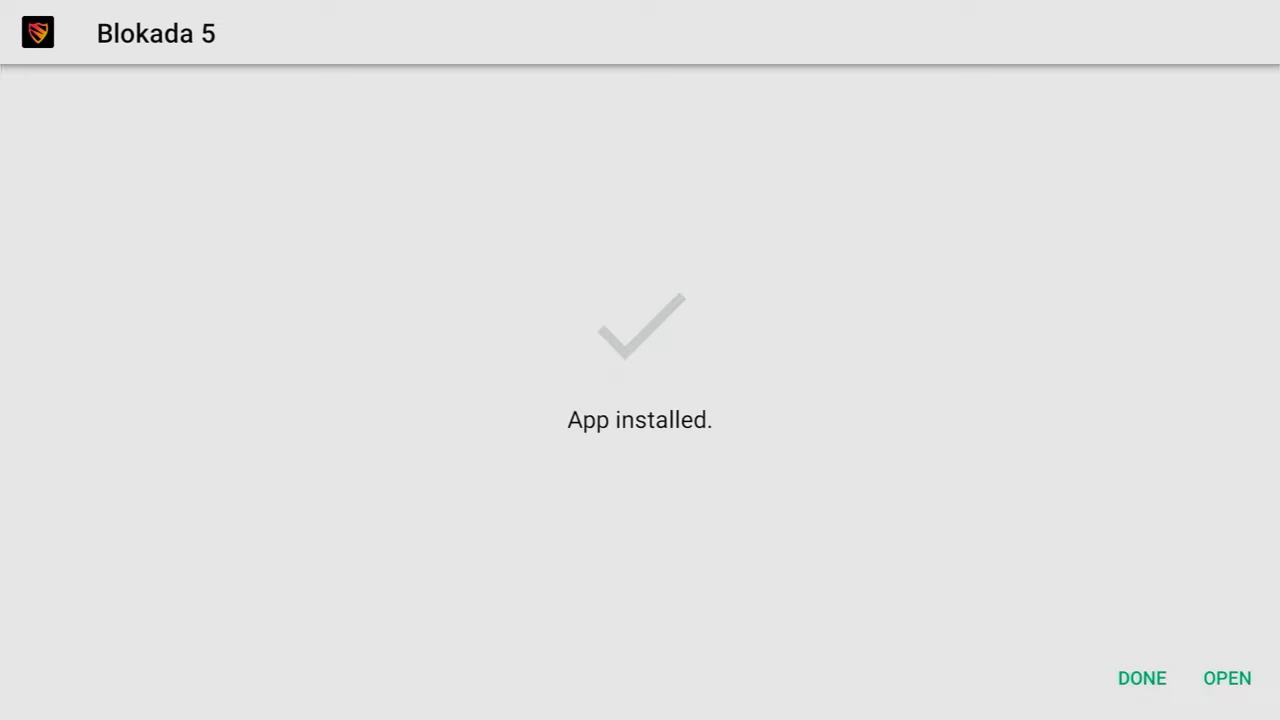
pyautogui.press('Return')
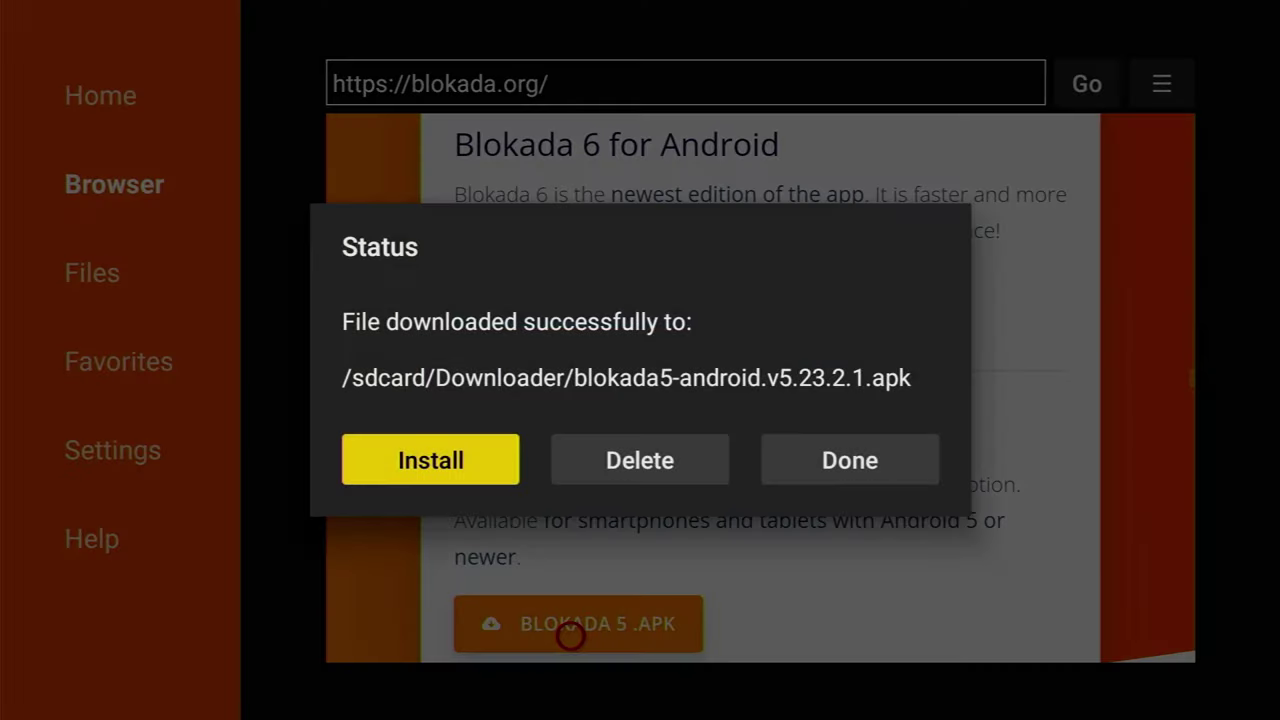
# - Delete the downloaded blokada5-android.v5.23.2.1.apk file and confirm the deletion
pyautogui.press('Right')
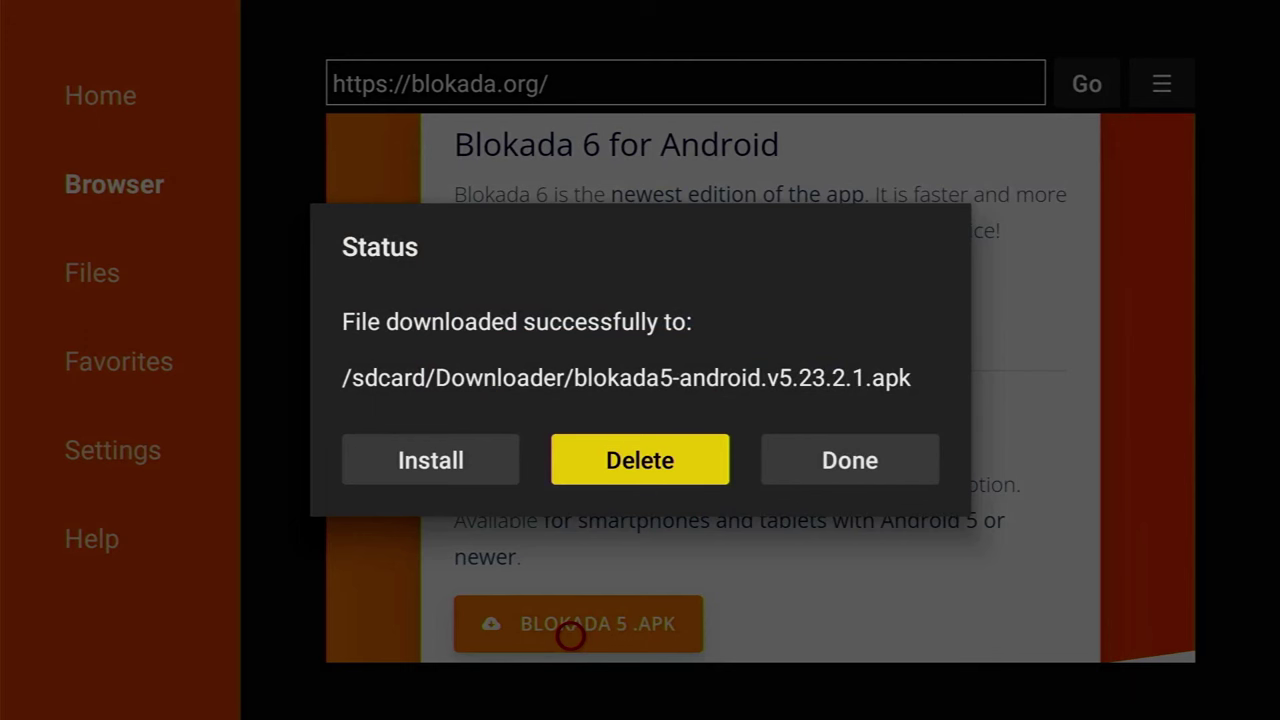
pyautogui.press('Return')
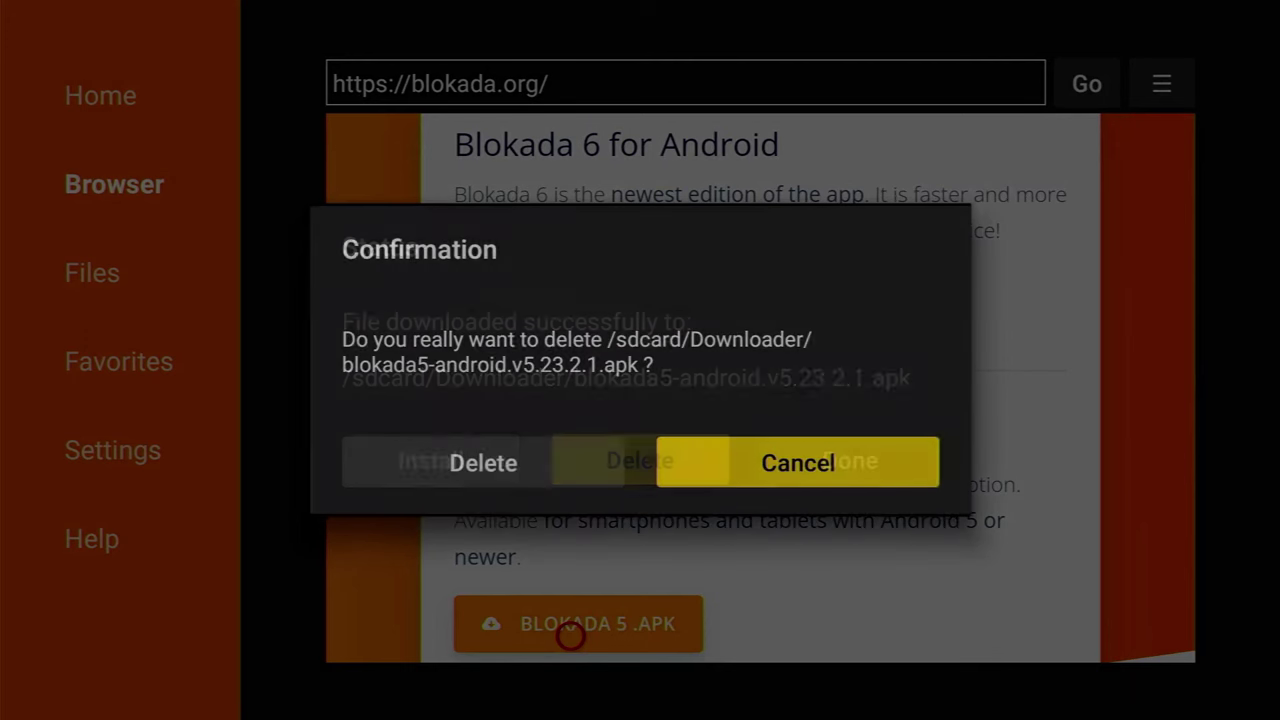
pyautogui.press('Left')
pyautogui.press('Return')
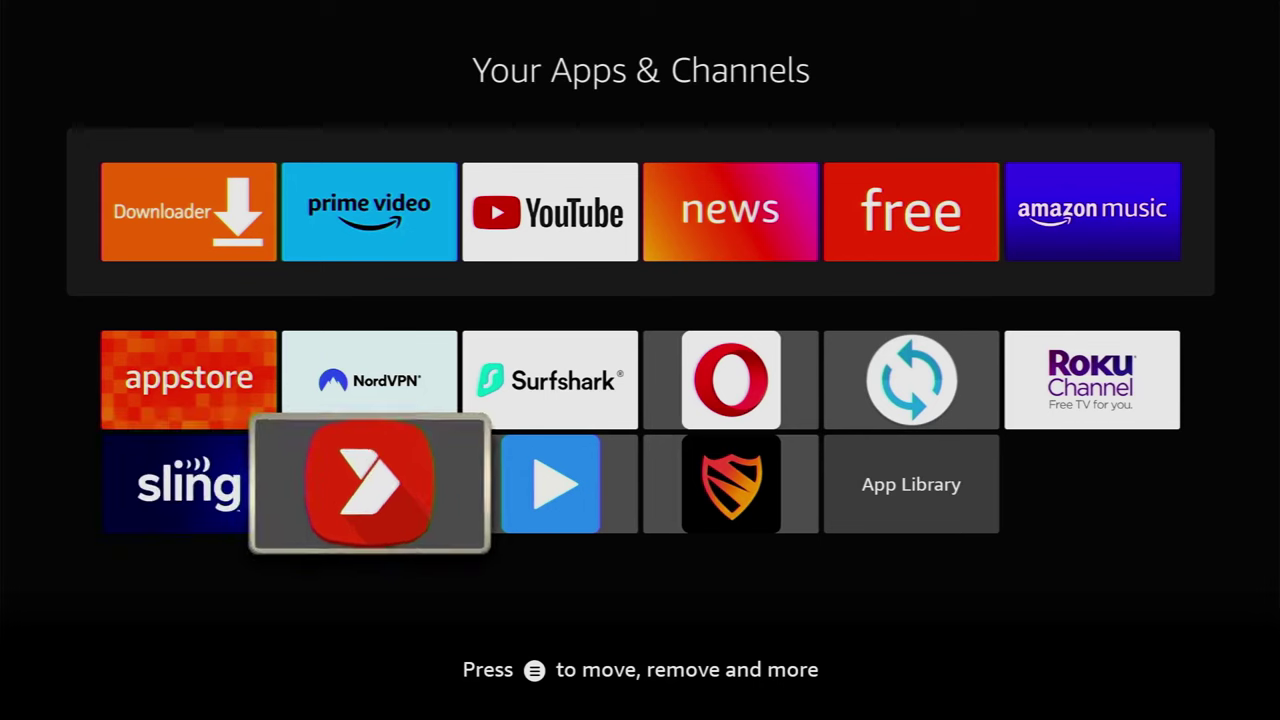
pyautogui.press('Right')
pyautogui.press('Right')
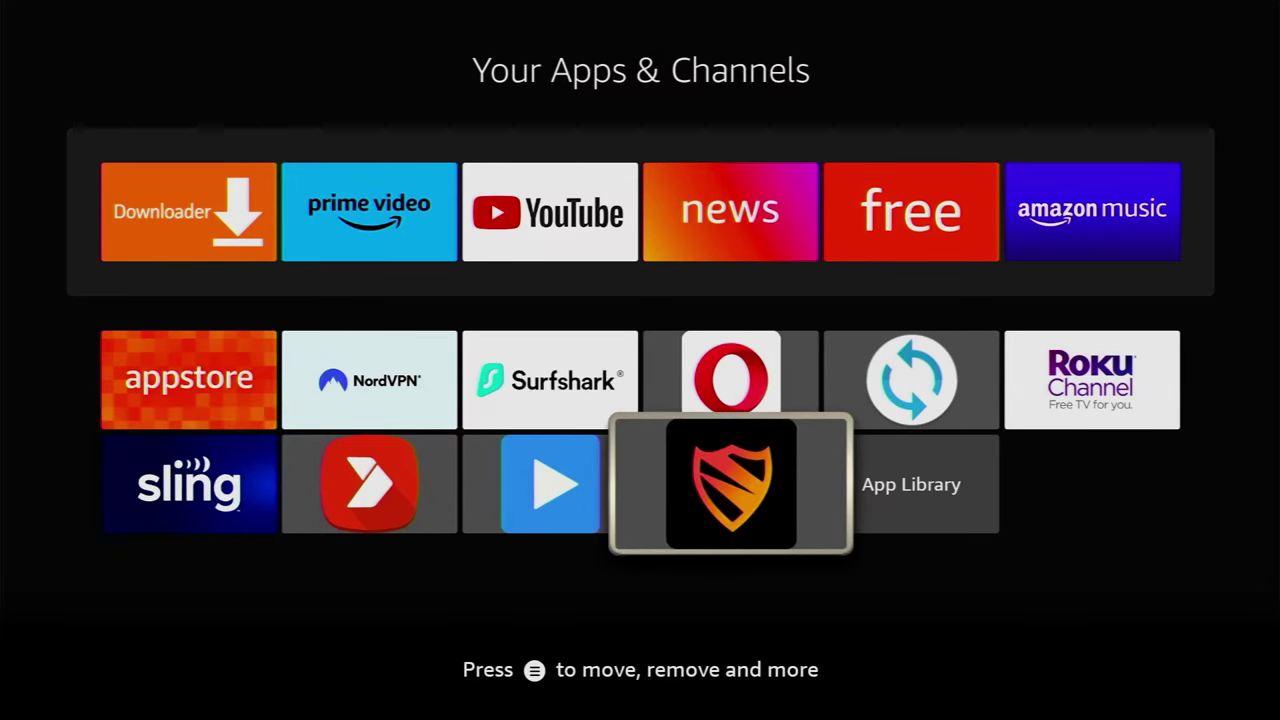
# - Launch Blokada 5 from the Blokada shield tile in Your Apps & Channels
pyautogui.press('Return')
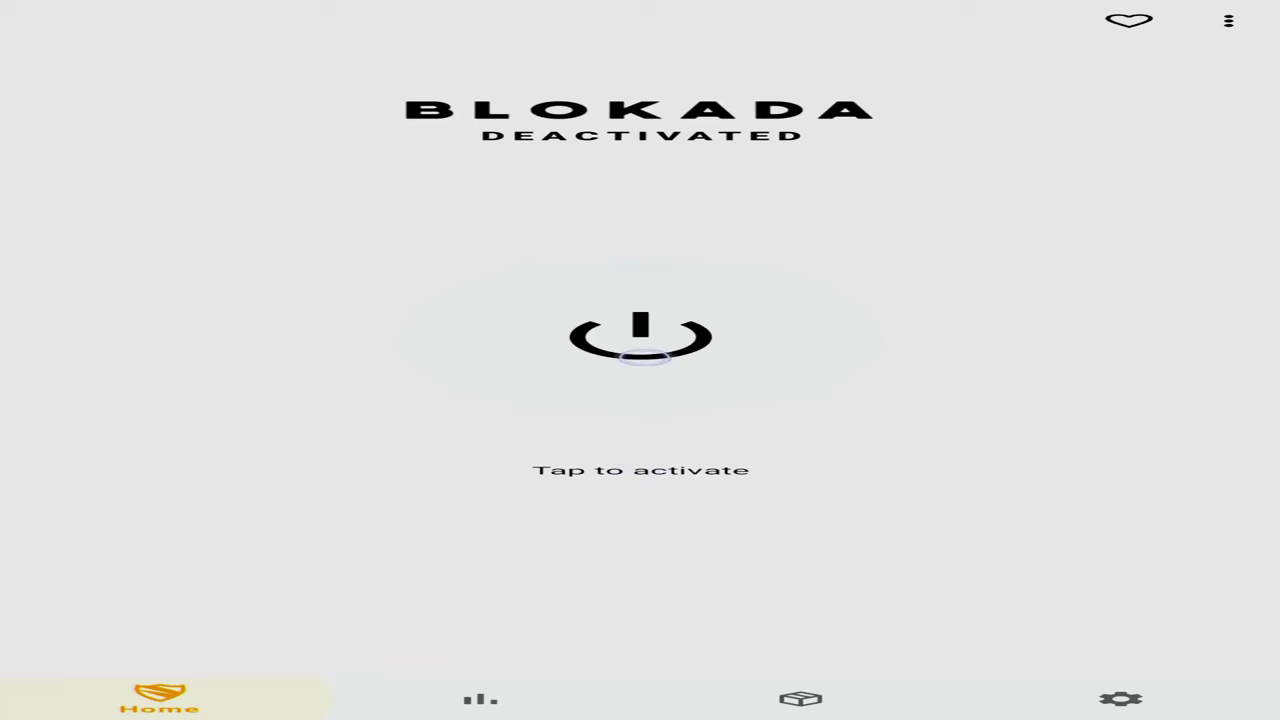
# - Activate Blokada with the power button, allow its VPN connection request, and dismiss the Active notice
pyautogui.click(644, 356)
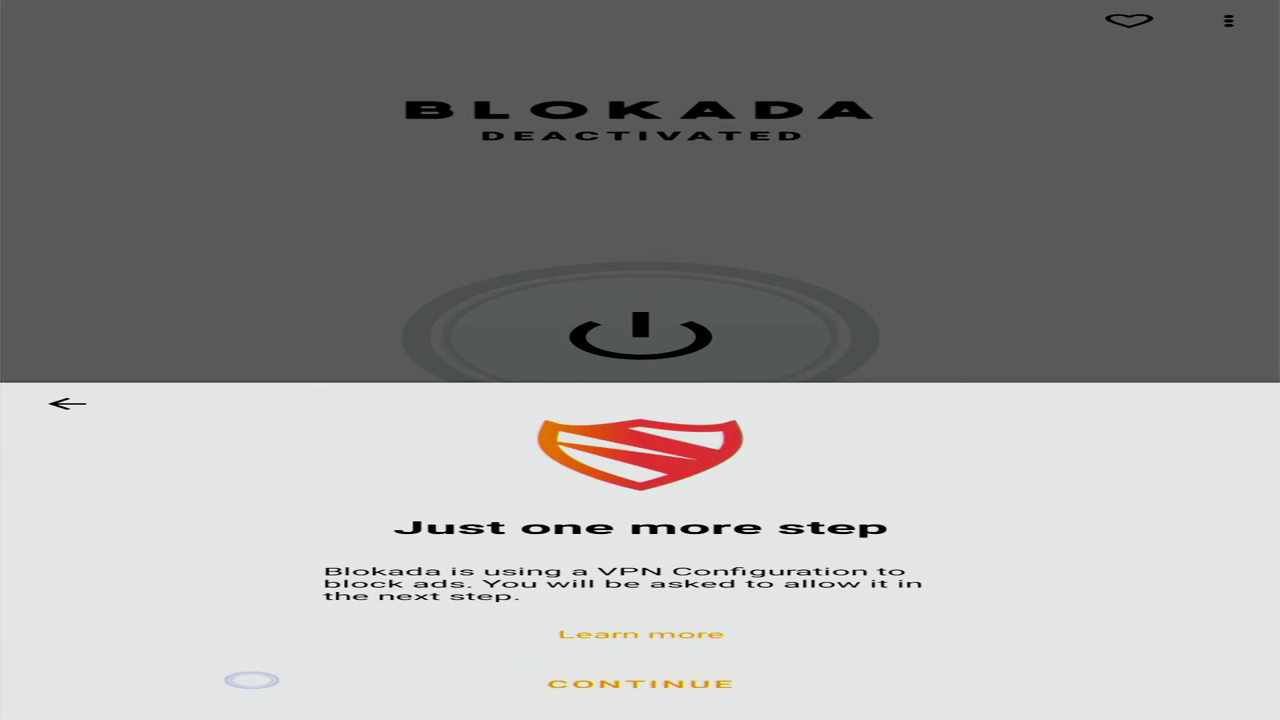
pyautogui.click(665, 683)
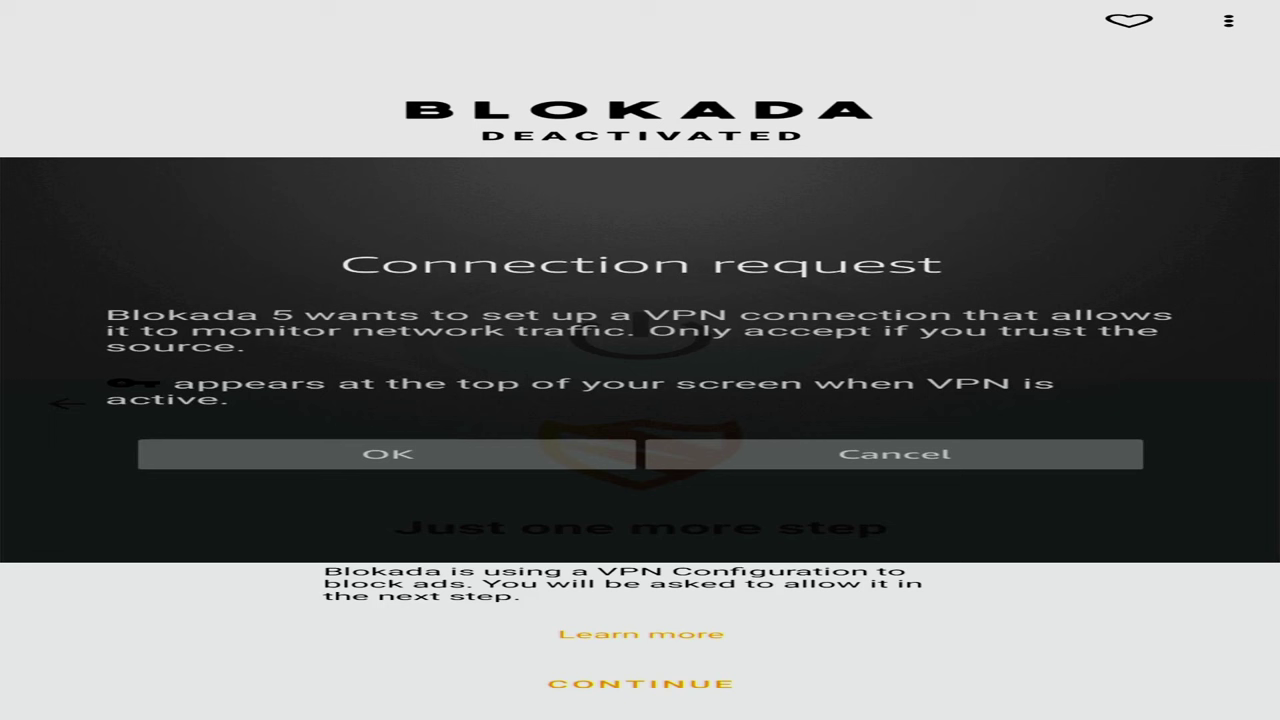
pyautogui.click(387, 454)
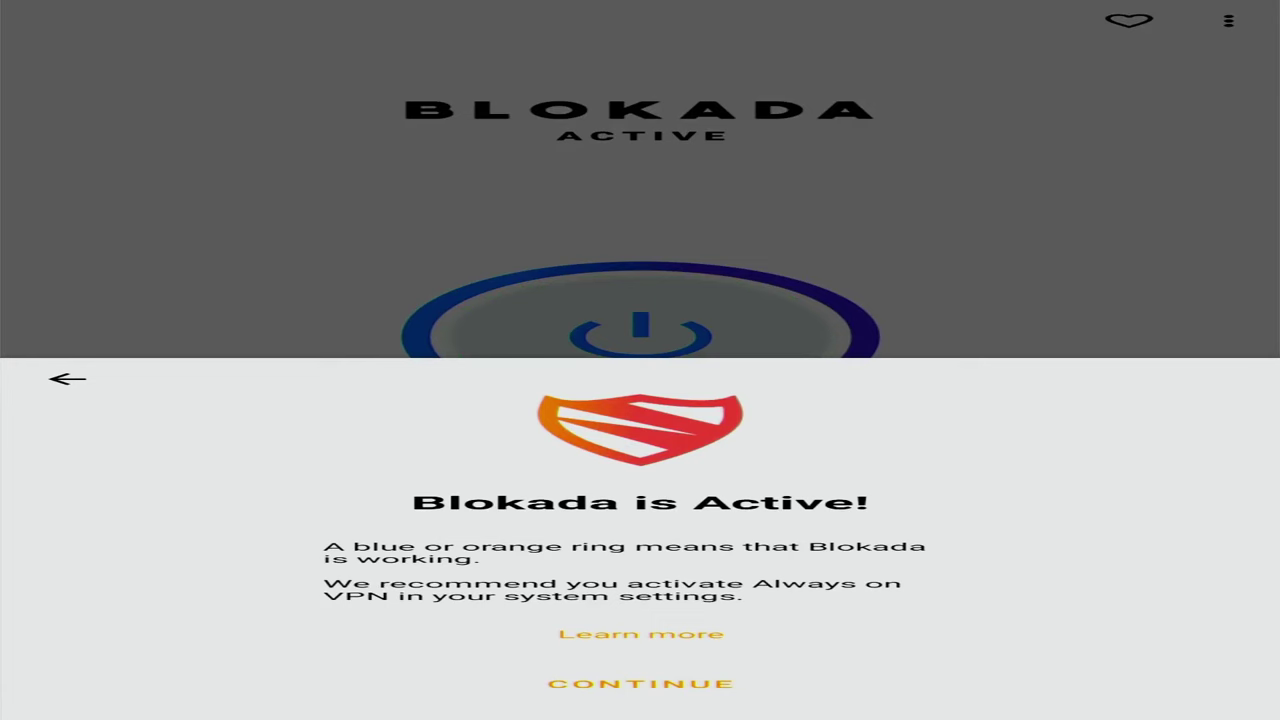
pyautogui.click(291, 346)
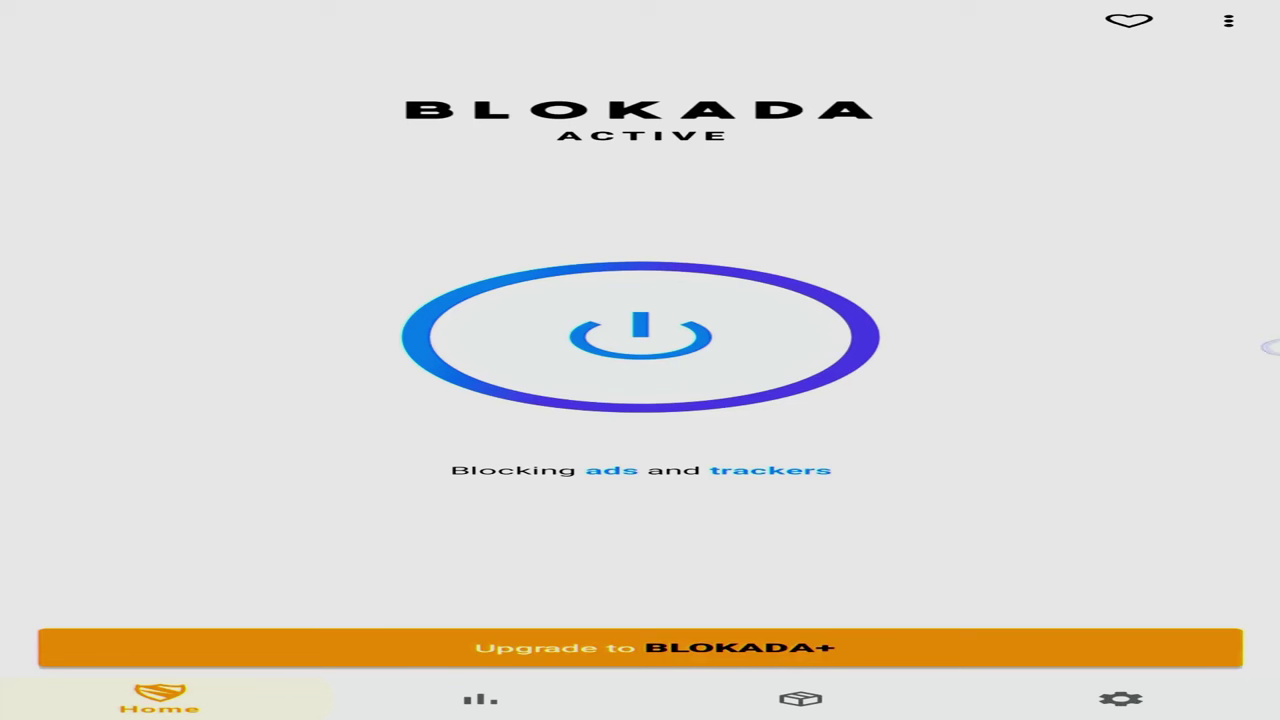